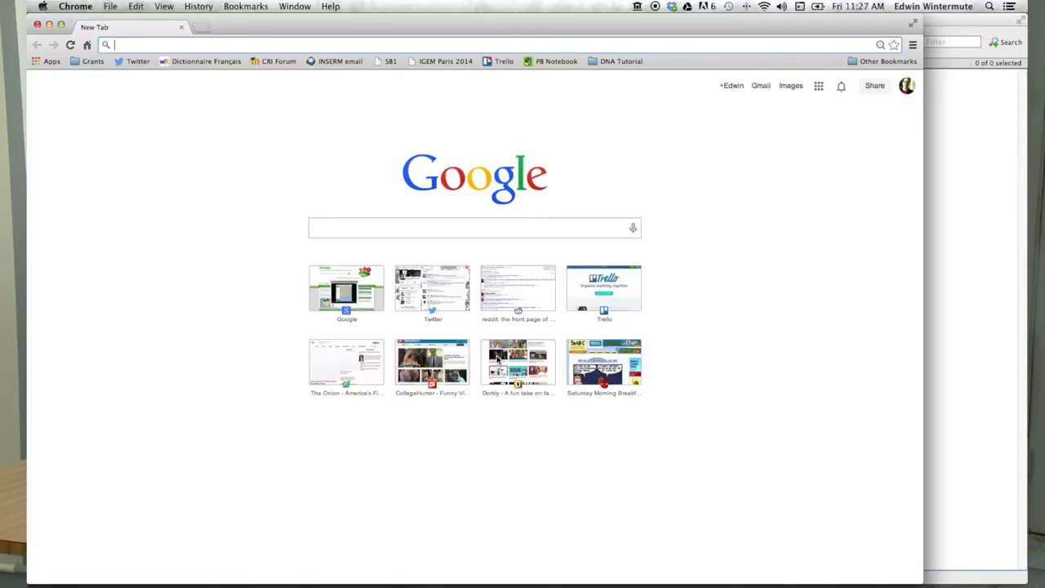
- Search Google for 'genbank' and go to the NCBI GenBank home page
type("genbank")
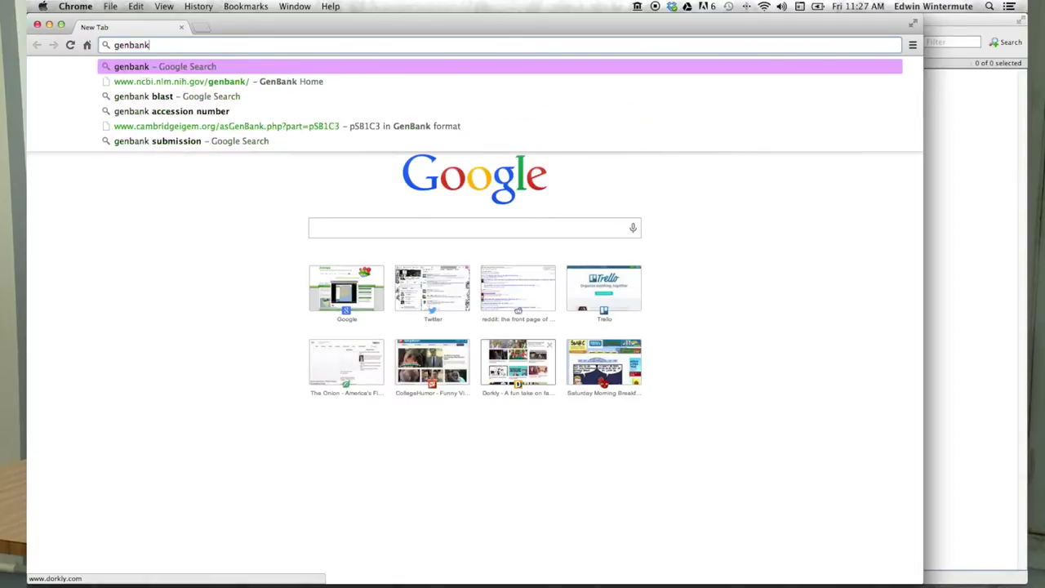
key("Return")
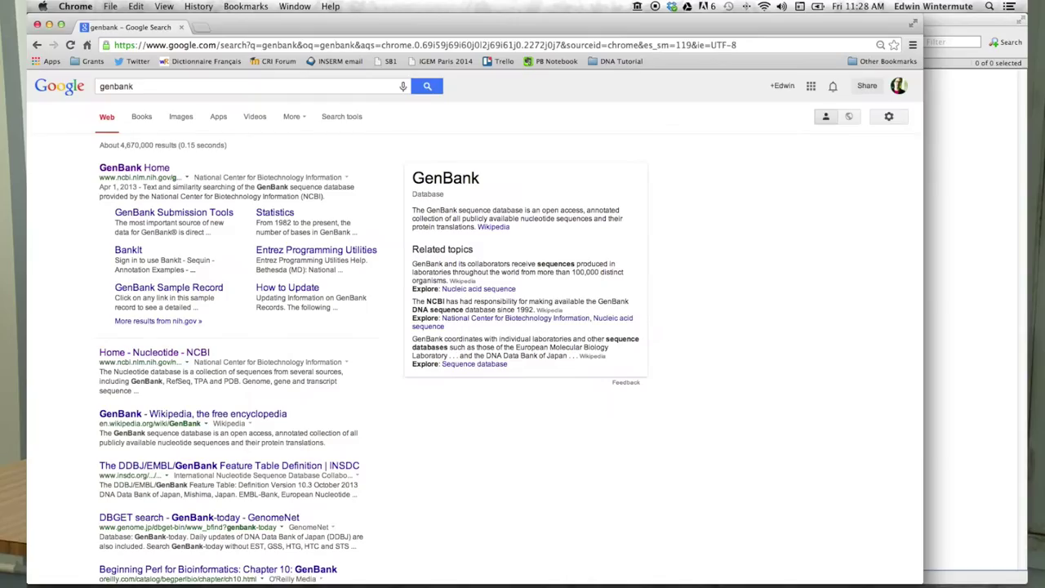
left_click(163, 168)
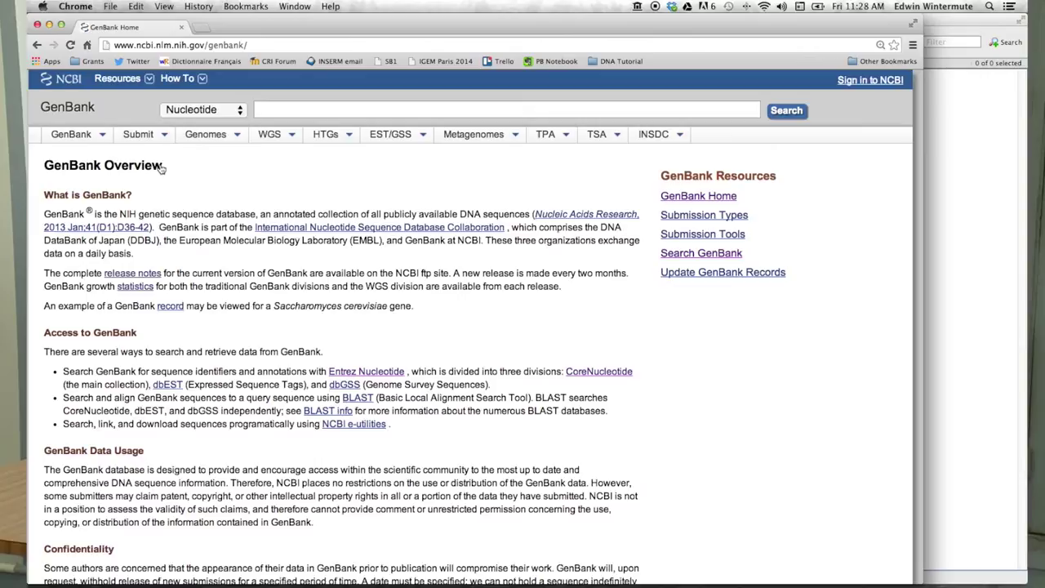
- Search the Nucleotide database for 'striatum agaA'
left_click(283, 109)
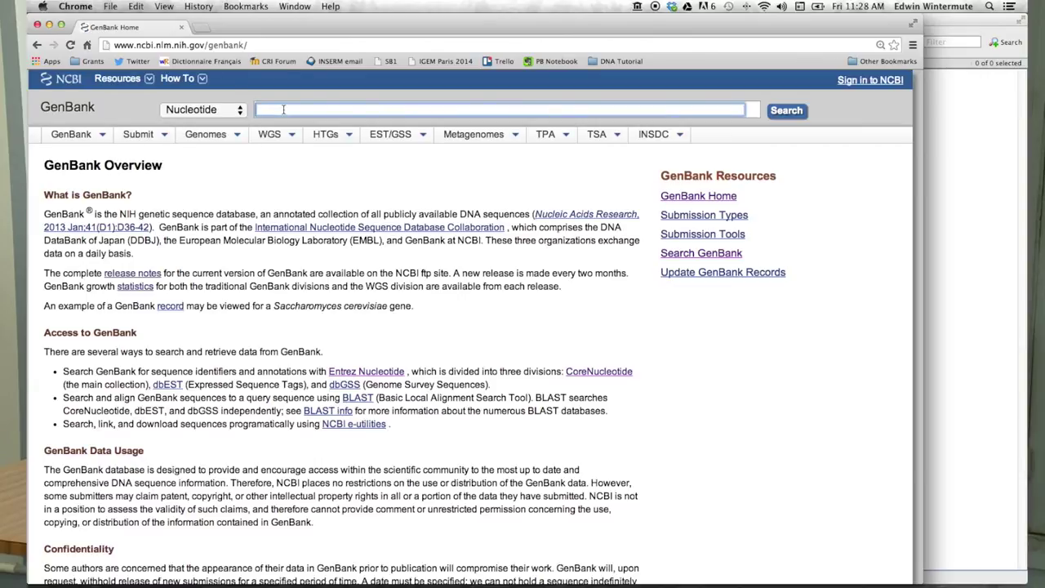
type("striatum agaA")
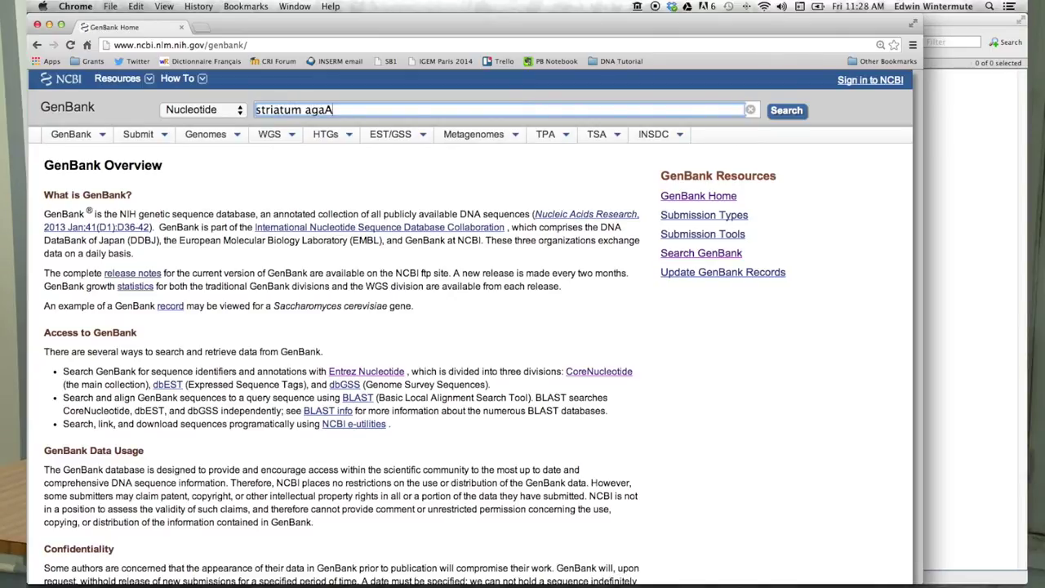
key("Return")
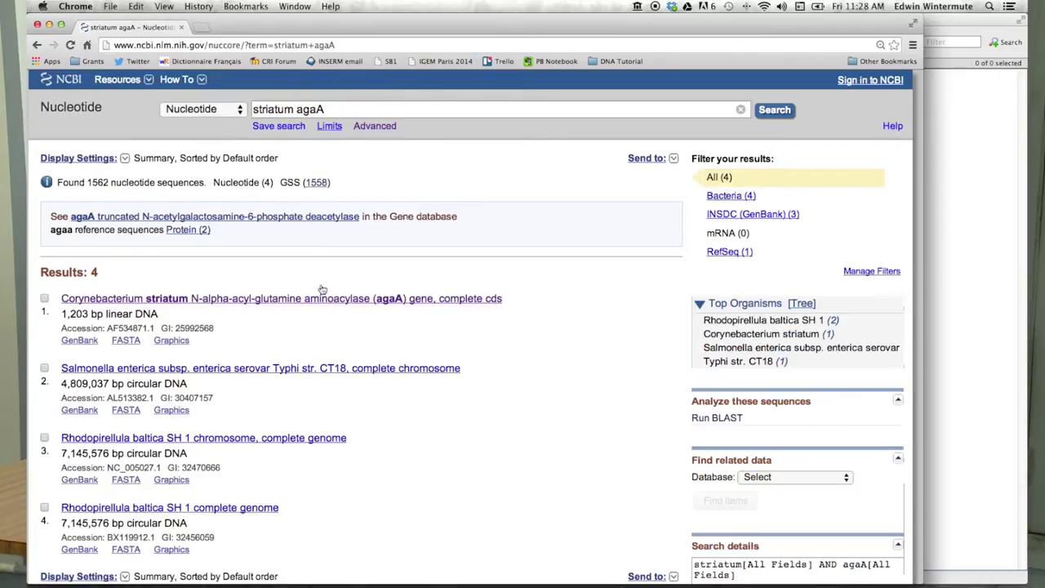
- Open record AF534871.1 and scroll through its FEATURES and ORIGIN, then return to the top
left_click_drag(369, 24, 405, 25)
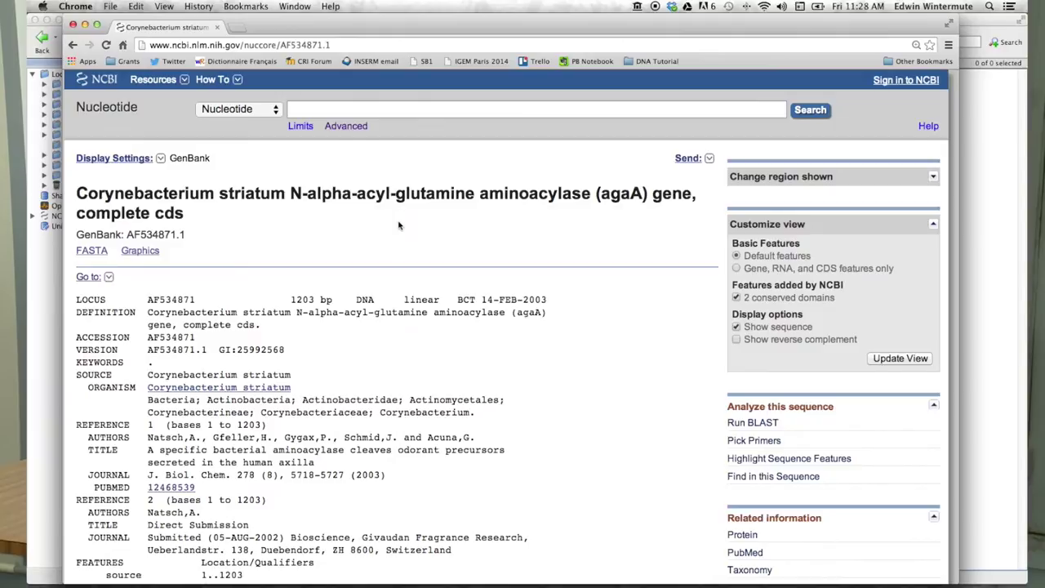
scroll(399, 226, "down", 3)
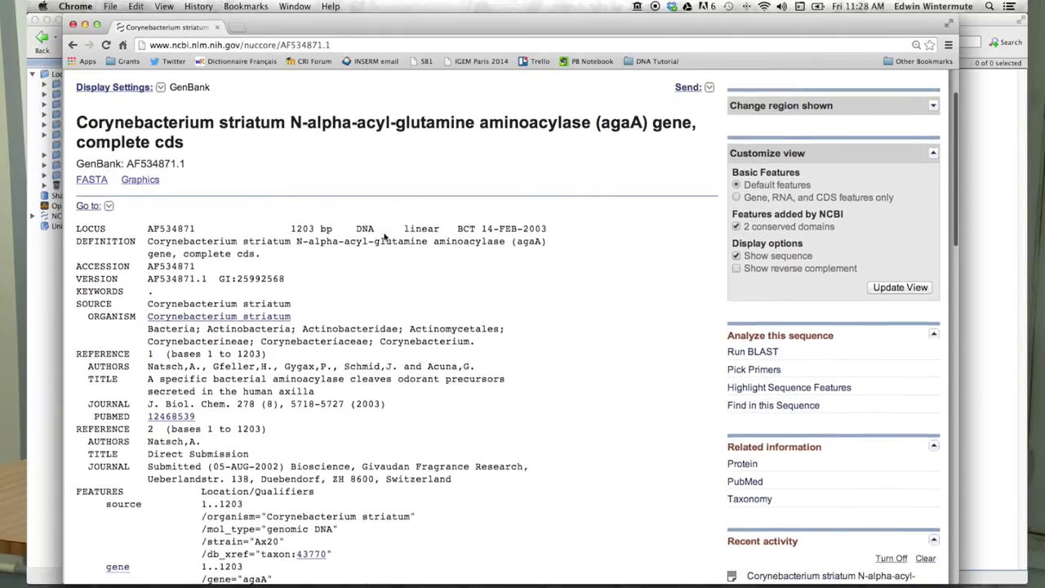
scroll(383, 237, "down", 2)
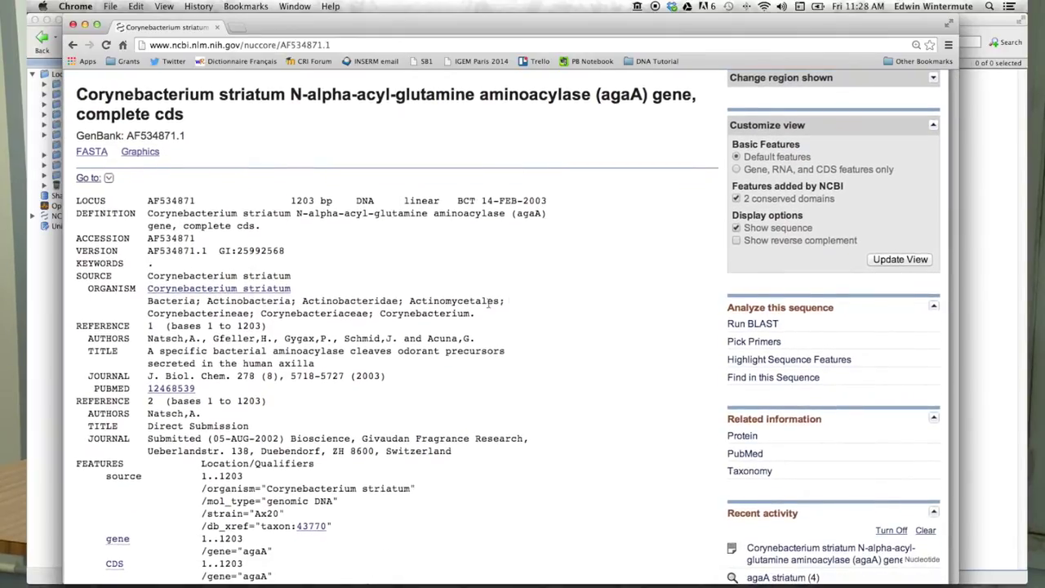
scroll(488, 303, "down", 5)
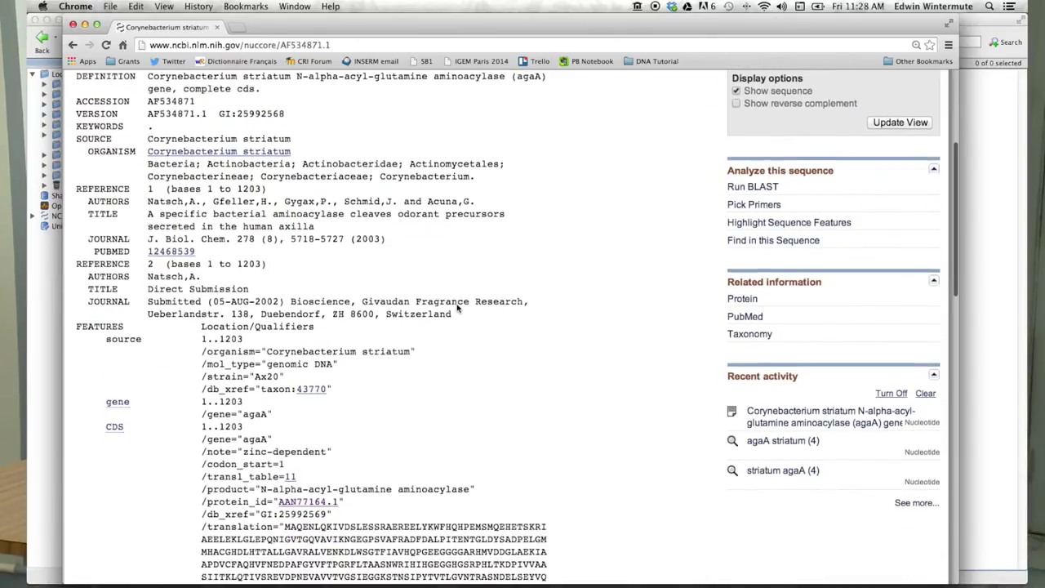
scroll(457, 307, "down", 6)
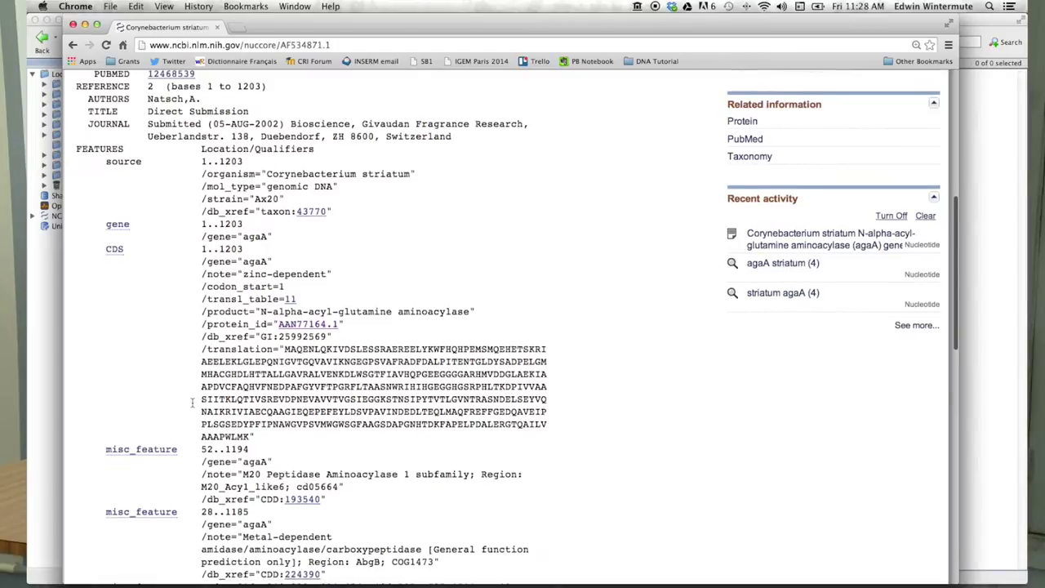
scroll(193, 401, "down", 9)
scroll(192, 406, "down", 5)
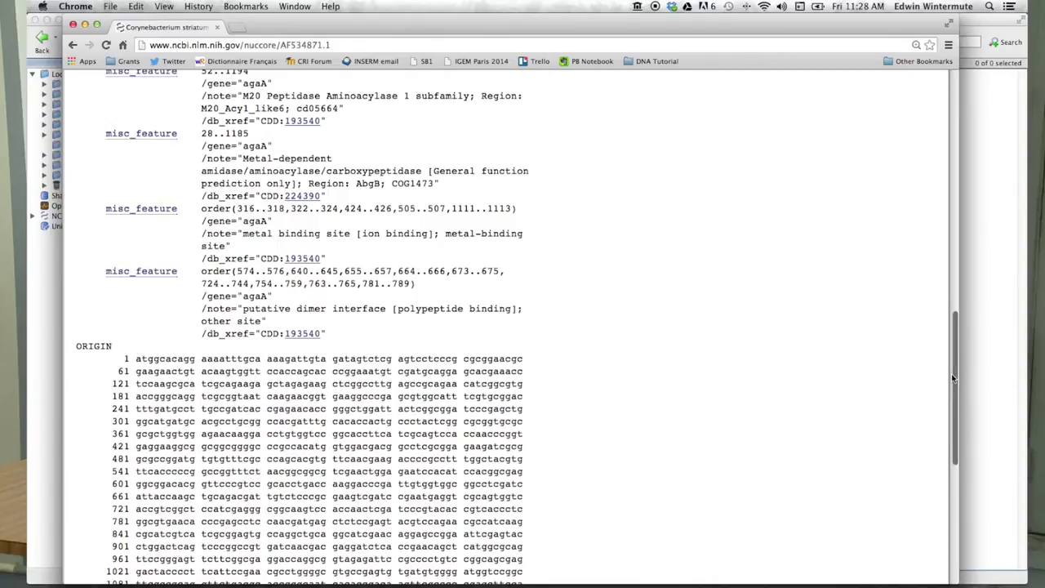
left_click_drag(956, 425, 956, 70)
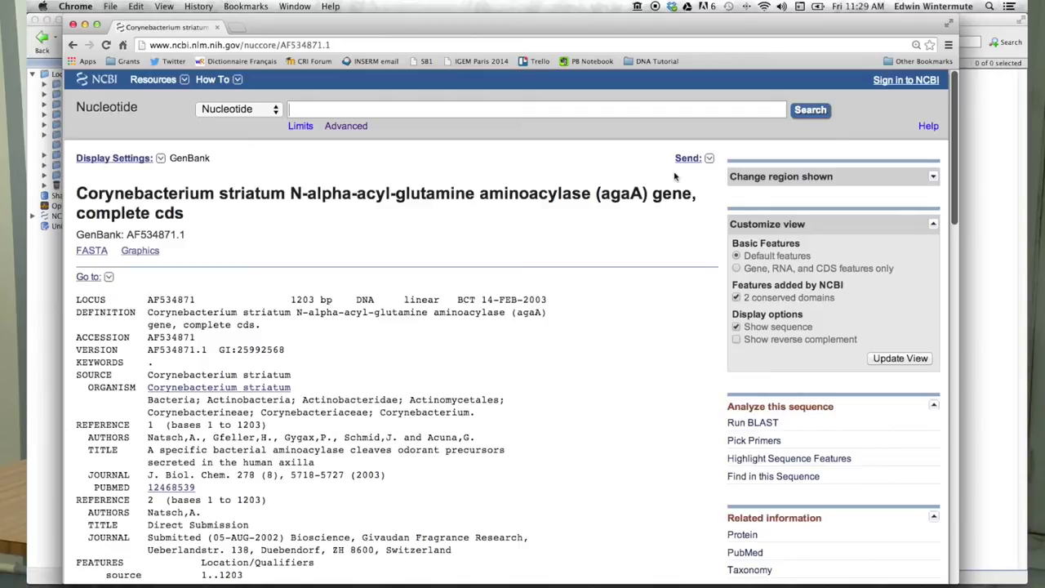
- Send the AF534871.1 record to a GenBank-format file, sequence (19).gb
left_click(709, 159)
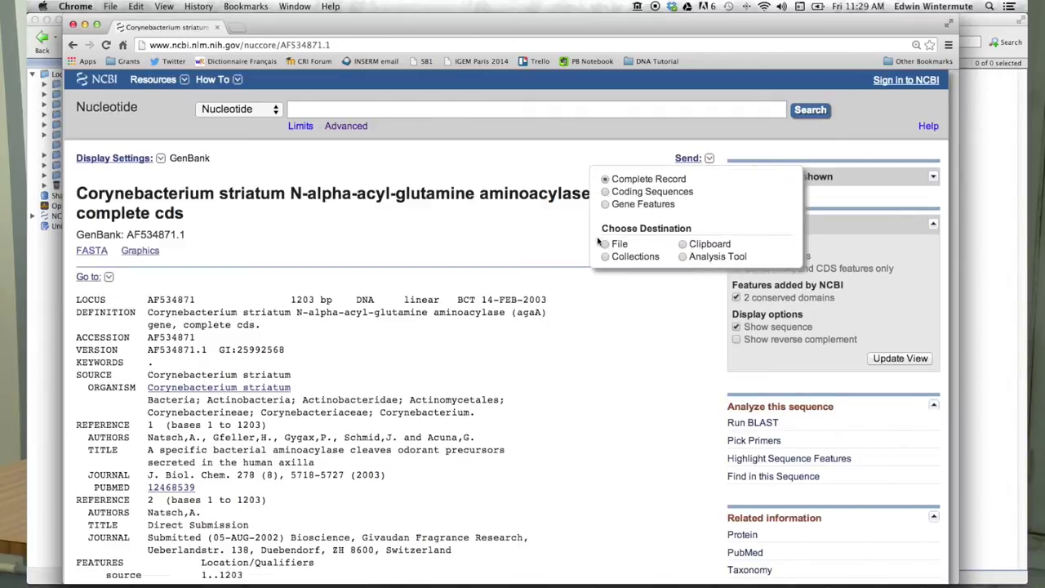
left_click(608, 245)
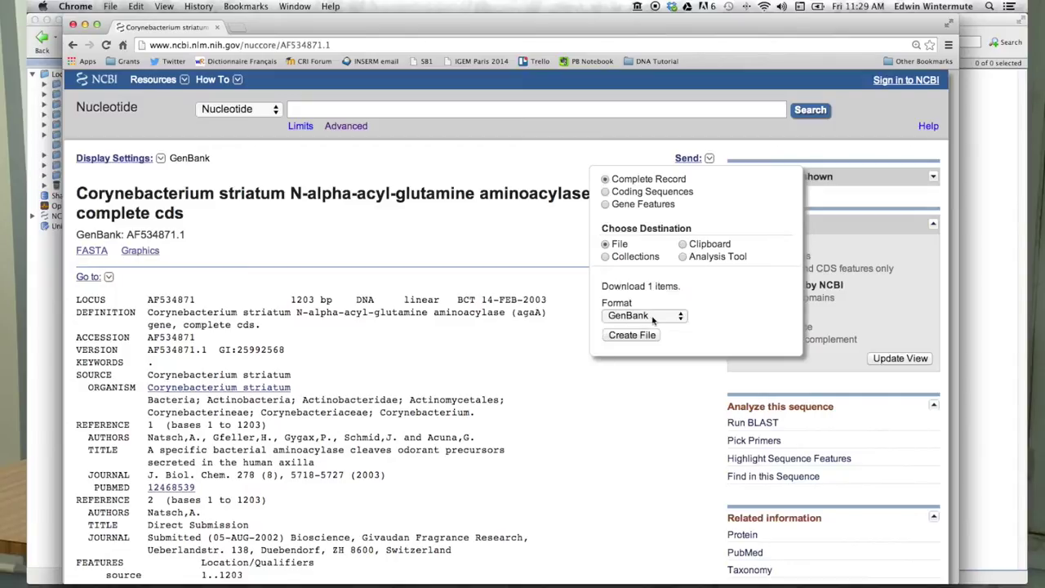
left_click(633, 337)
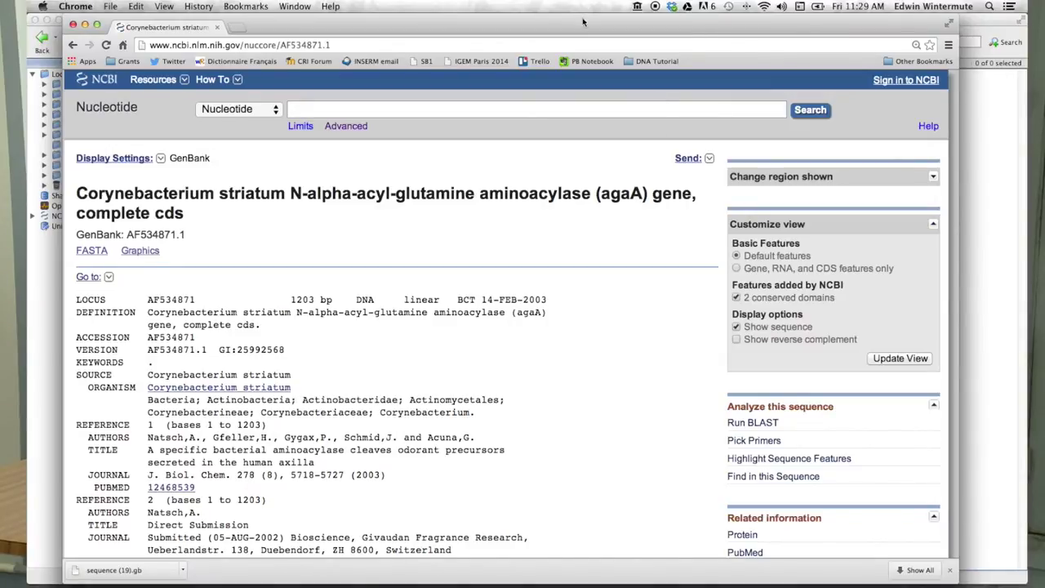
left_click_drag(582, 25, 826, 27)
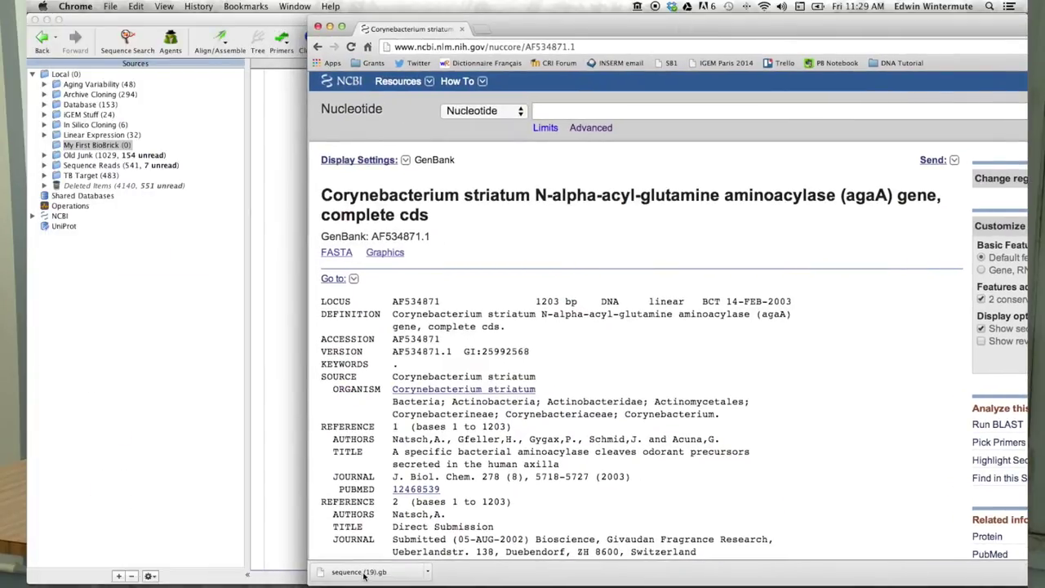
- Import sequence (19).gb into My First BioBrick and open the AF534871 sequence
left_click_drag(359, 573, 290, 131)
left_click(319, 27)
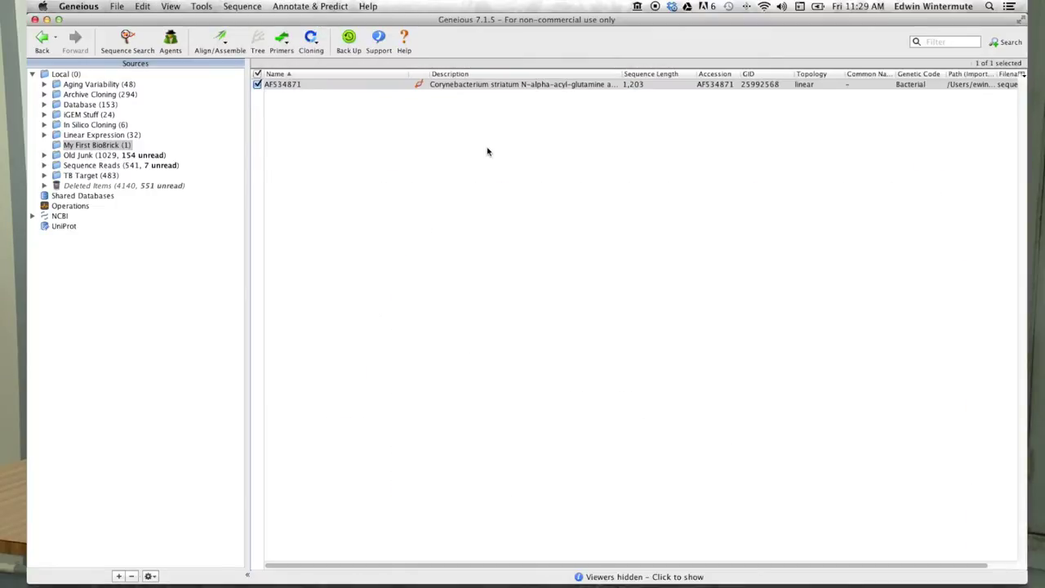
key("super+a")
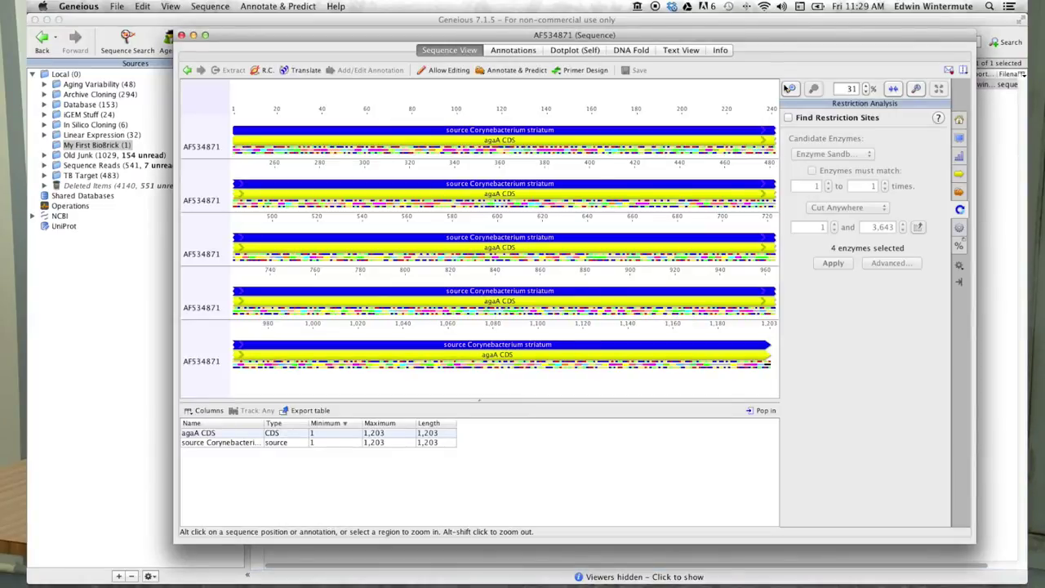
- Zoom in and select the ATG start codon (bases 1–3) and TGA stop codon (1,201–1,203)
left_click(790, 89)
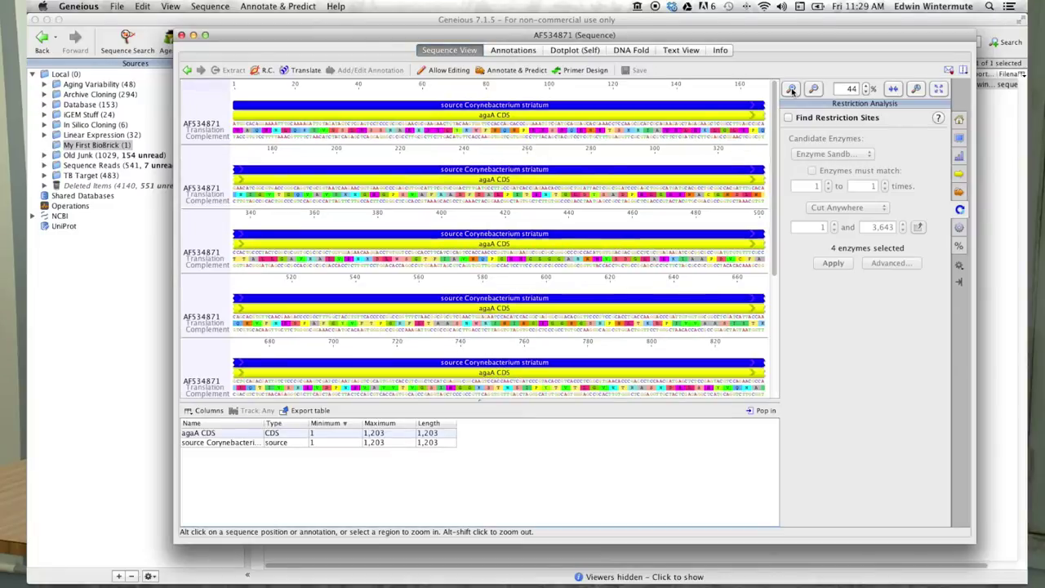
left_click(790, 89)
left_click(790, 89)
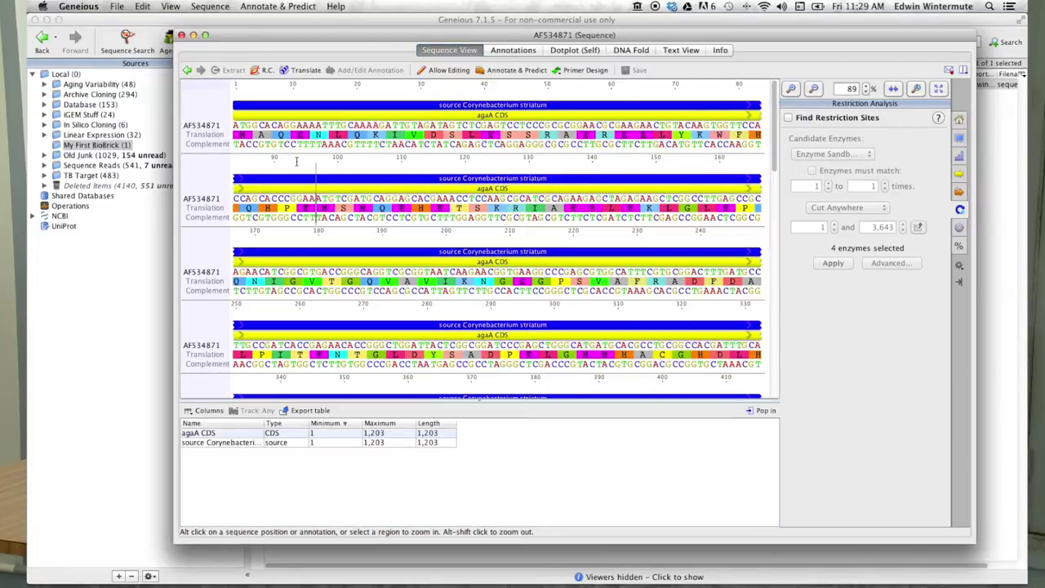
left_click_drag(234, 129, 245, 133)
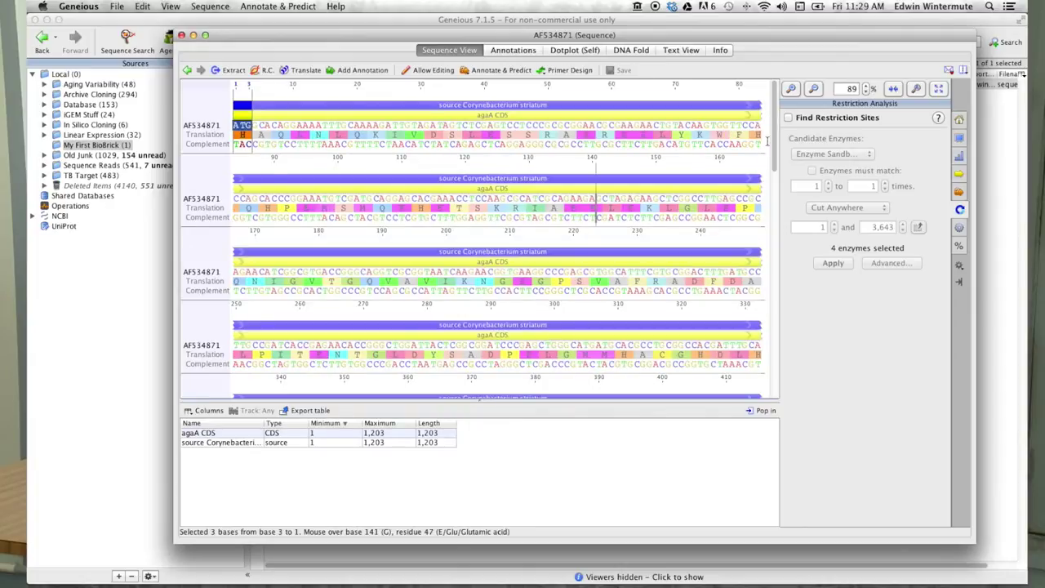
scroll(519, 369, "down", 15)
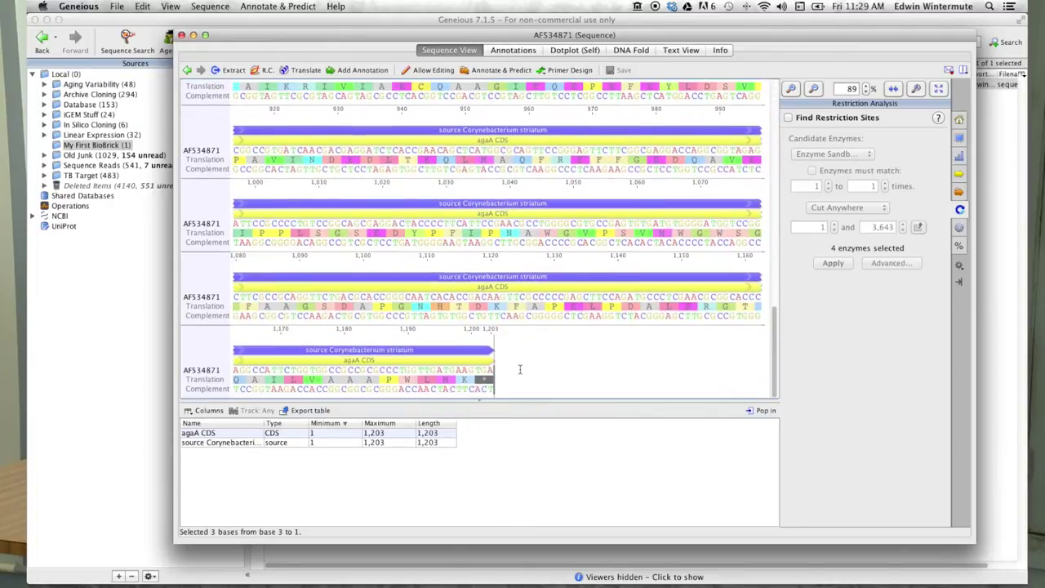
mouse_move(495, 371)
left_mouse_down()
mouse_move(476, 371)
mouse_move(502, 371)
left_mouse_up()
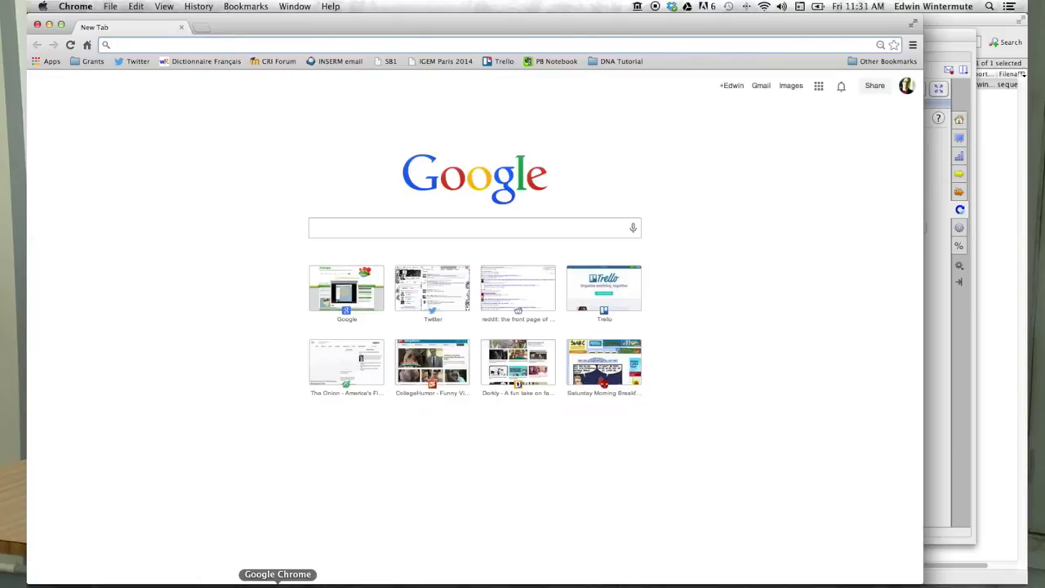
type("jcat")
key("Return")
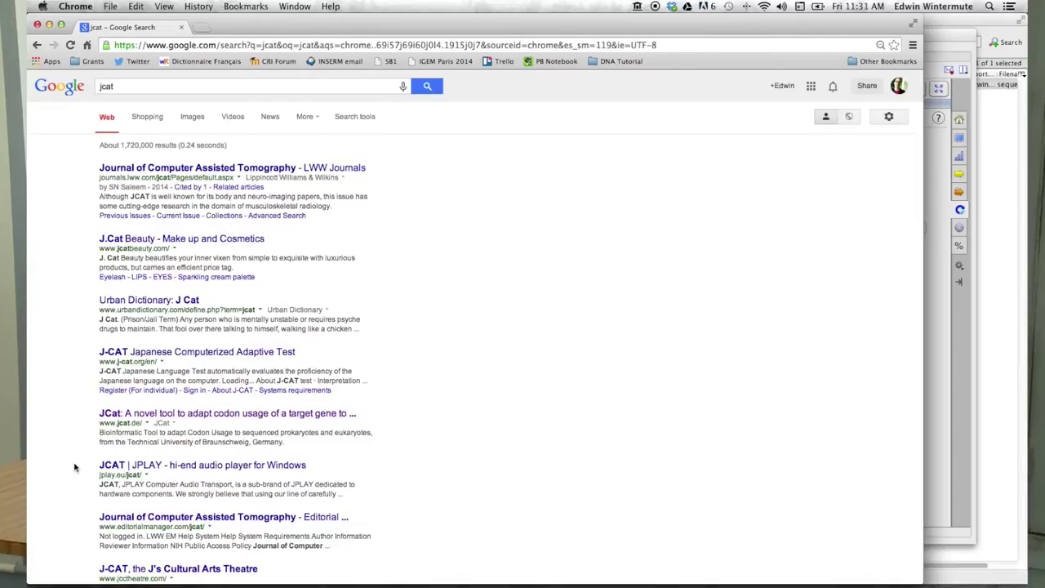
scroll(125, 438, "down", 2)
scroll(125, 438, "down", 1)
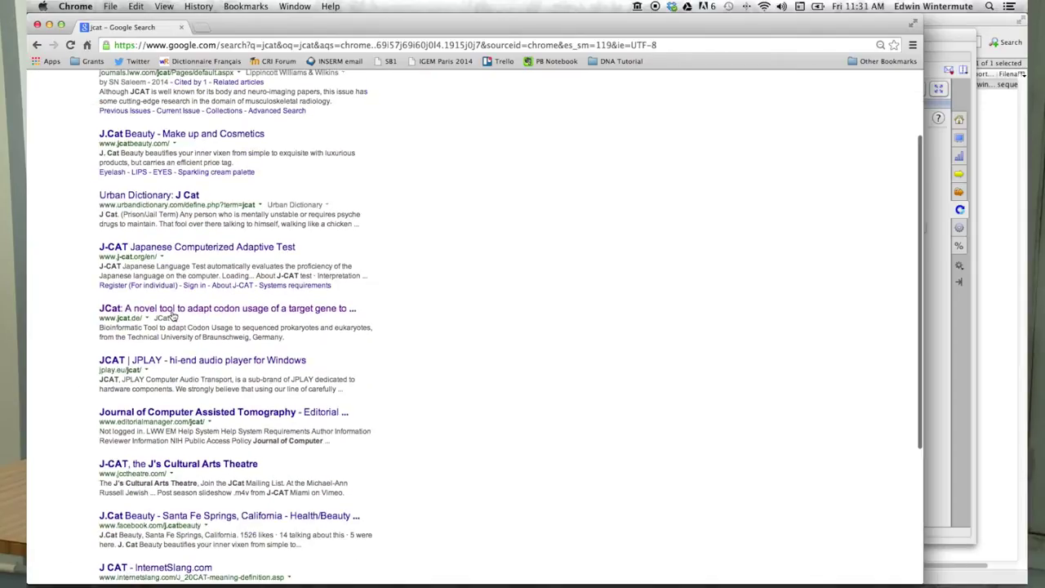
left_click(237, 309)
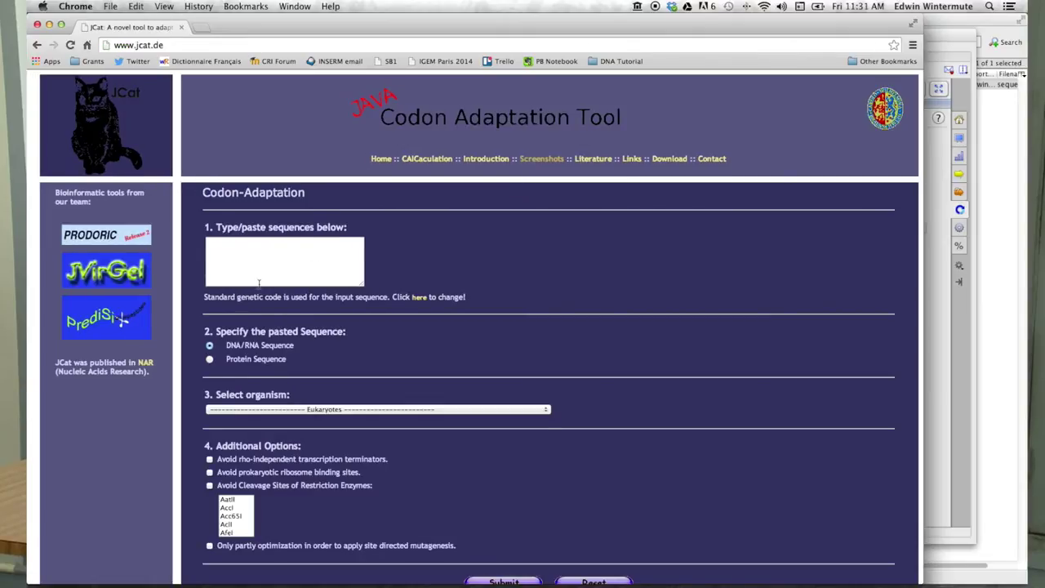
- Select the whole agaA coding sequence in Geneious and copy it
scroll(905, 371, "down", 1)
left_click(944, 374)
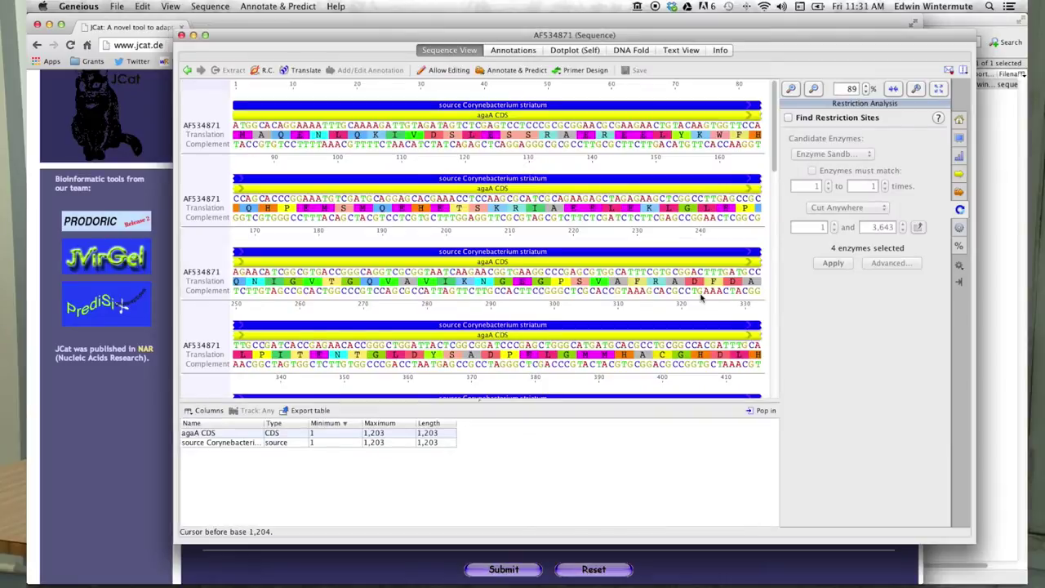
left_click(374, 115)
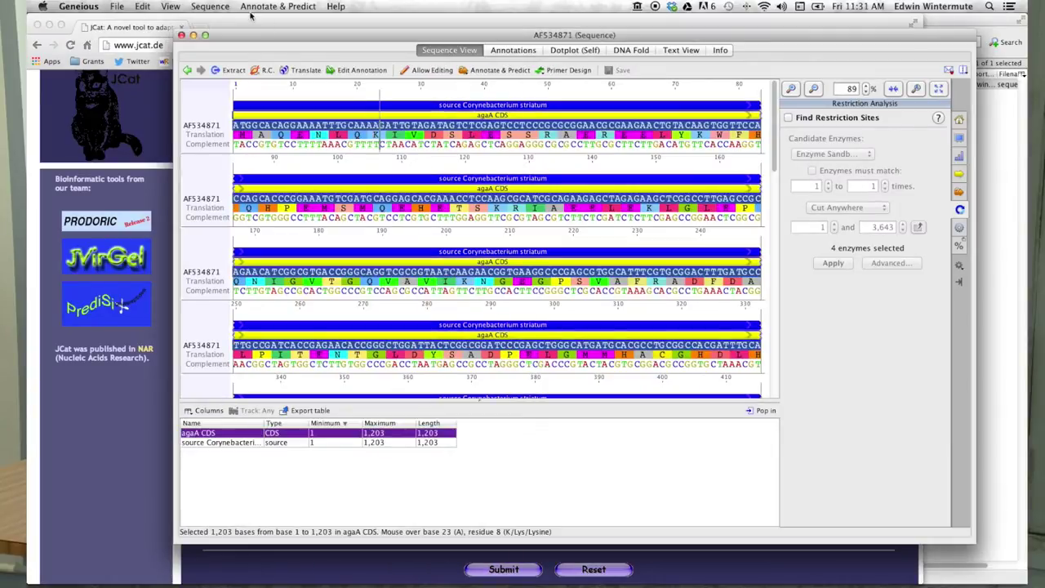
left_click(142, 6)
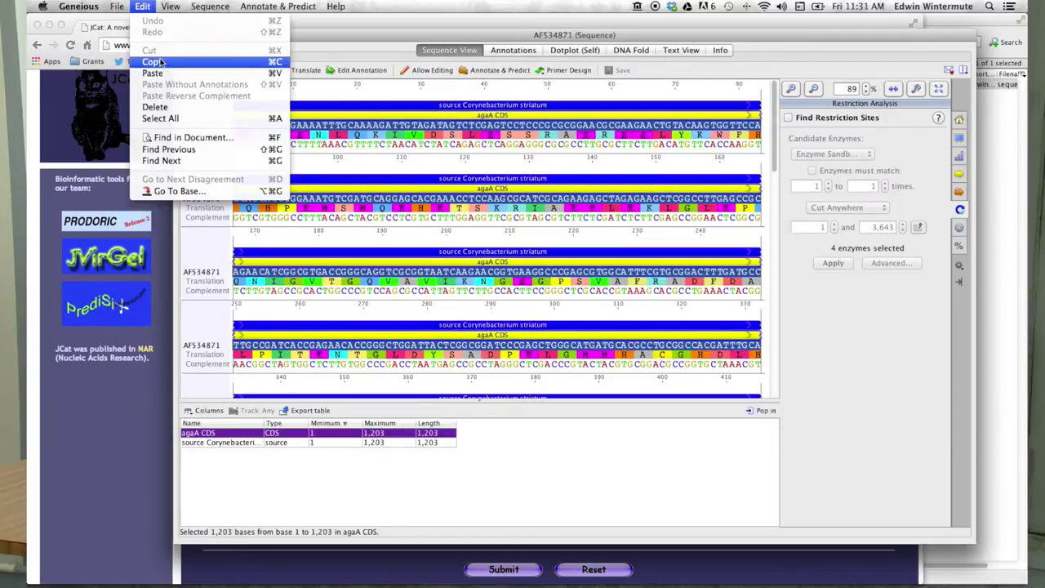
left_click(160, 62)
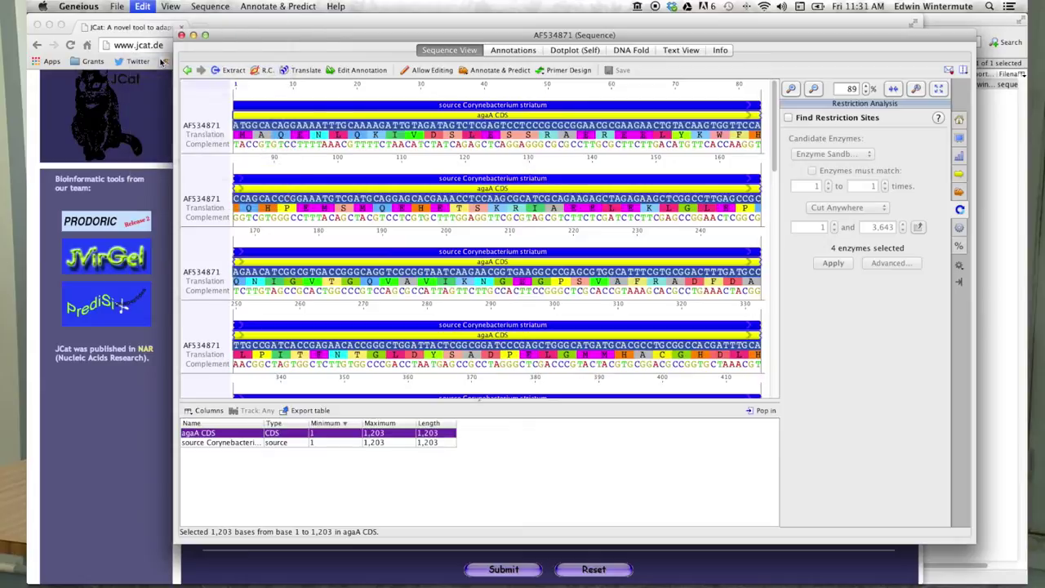
- Paste the copied agaA sequence into JCat's sequence-entry box
left_click(152, 395)
scroll(240, 254, "up", 1)
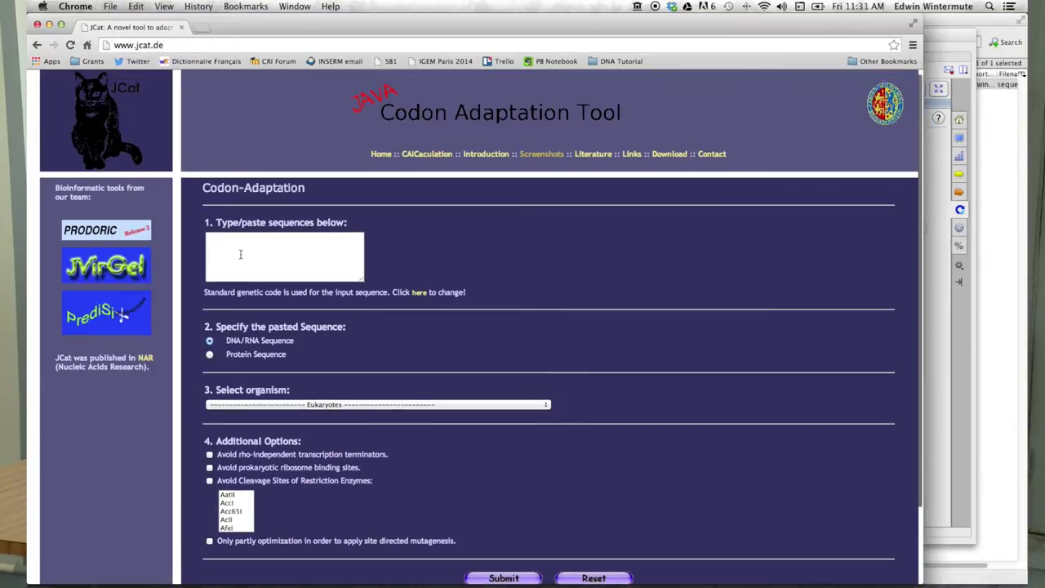
left_click(248, 250)
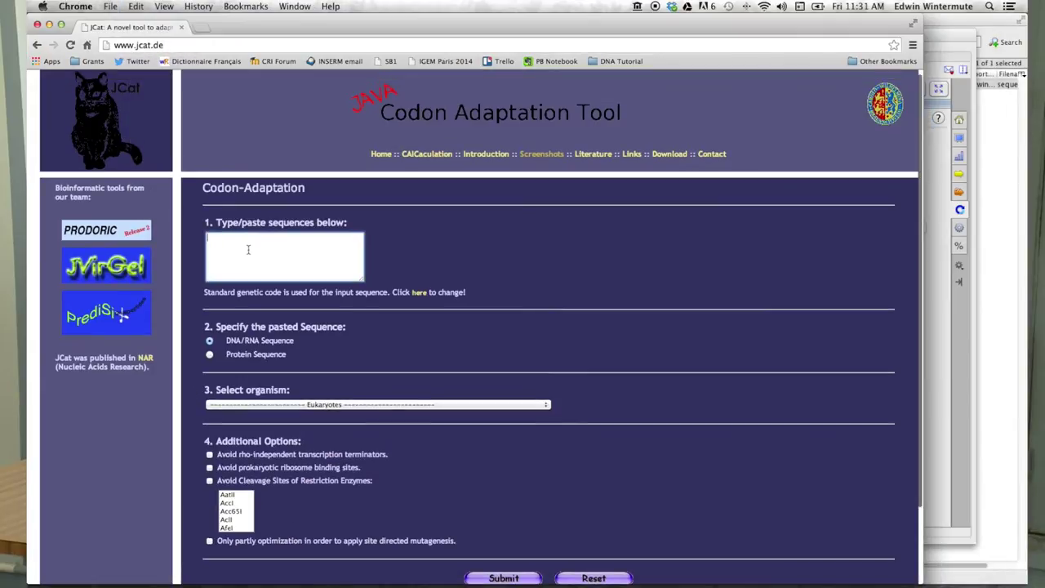
left_click(129, 5)
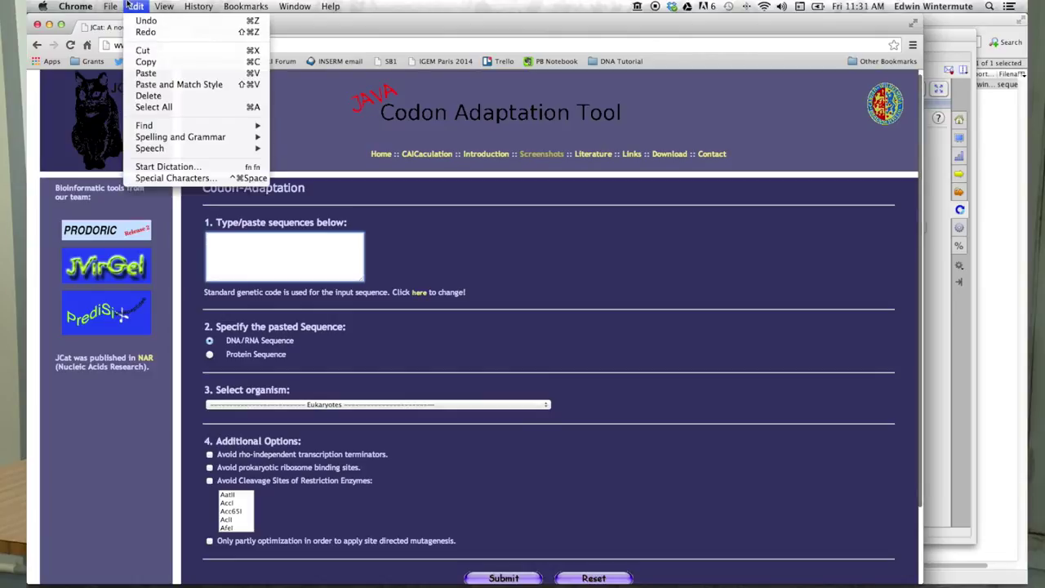
left_click(145, 72)
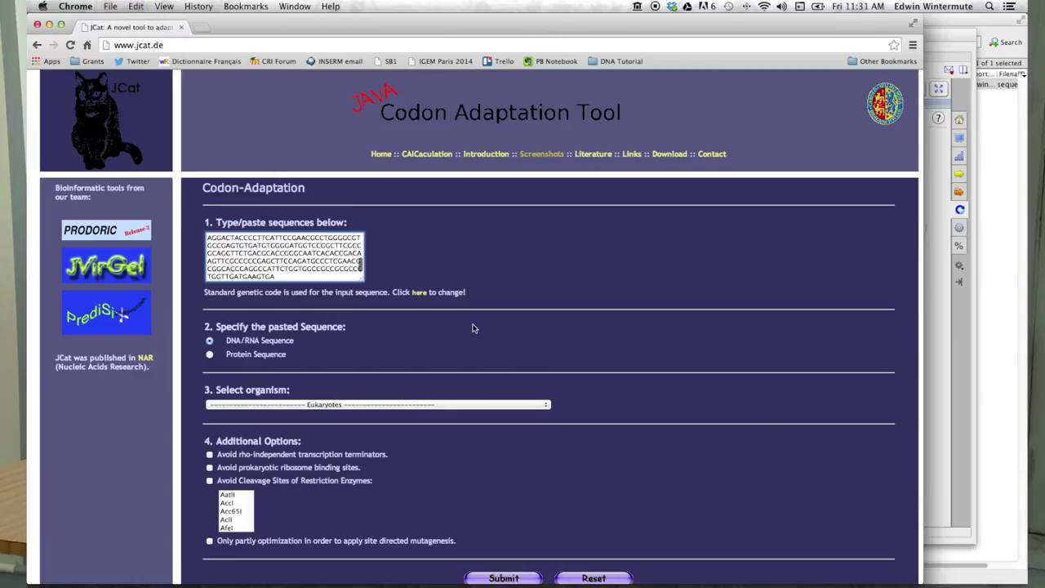
- Choose Escherichia coli (strain K12) as the target organism
left_click(285, 407)
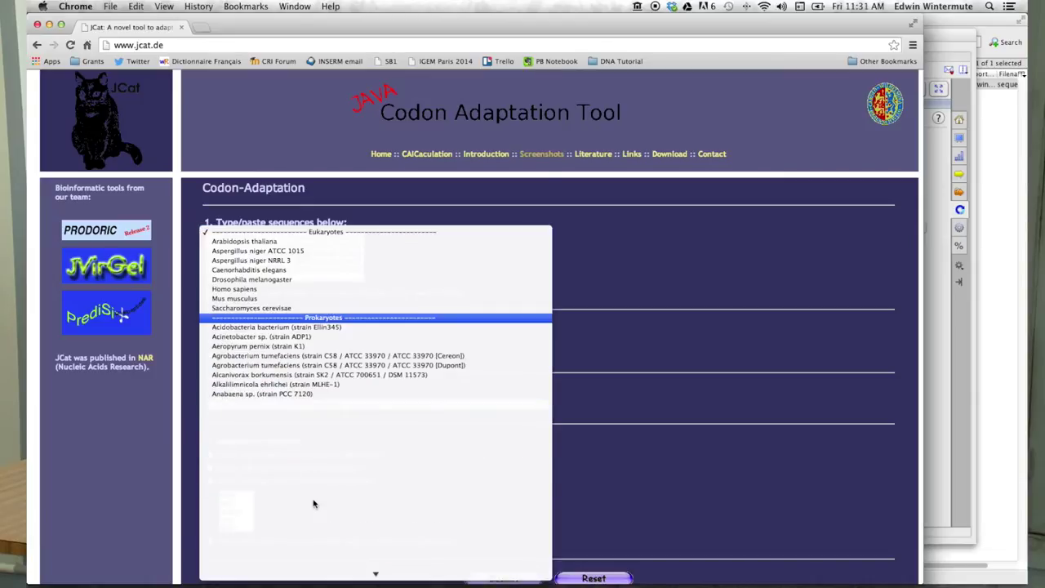
scroll(287, 461, "down", 3)
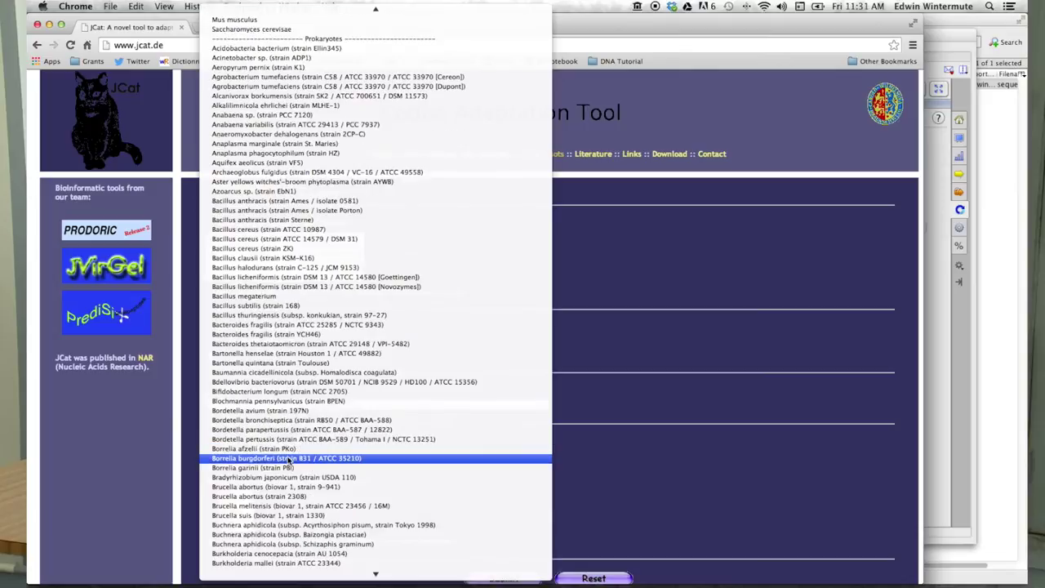
scroll(287, 459, "down", 10)
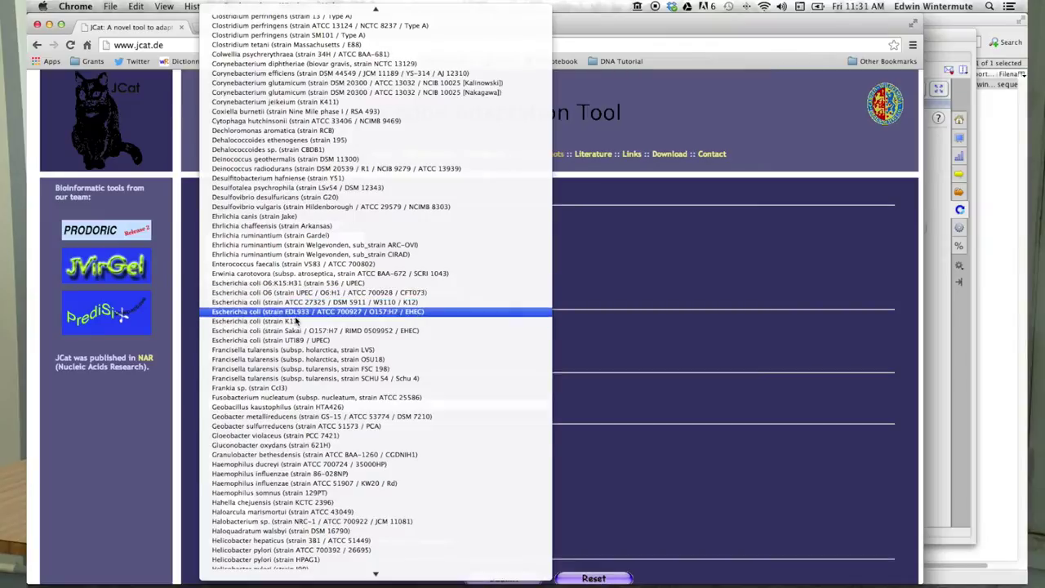
left_click(291, 321)
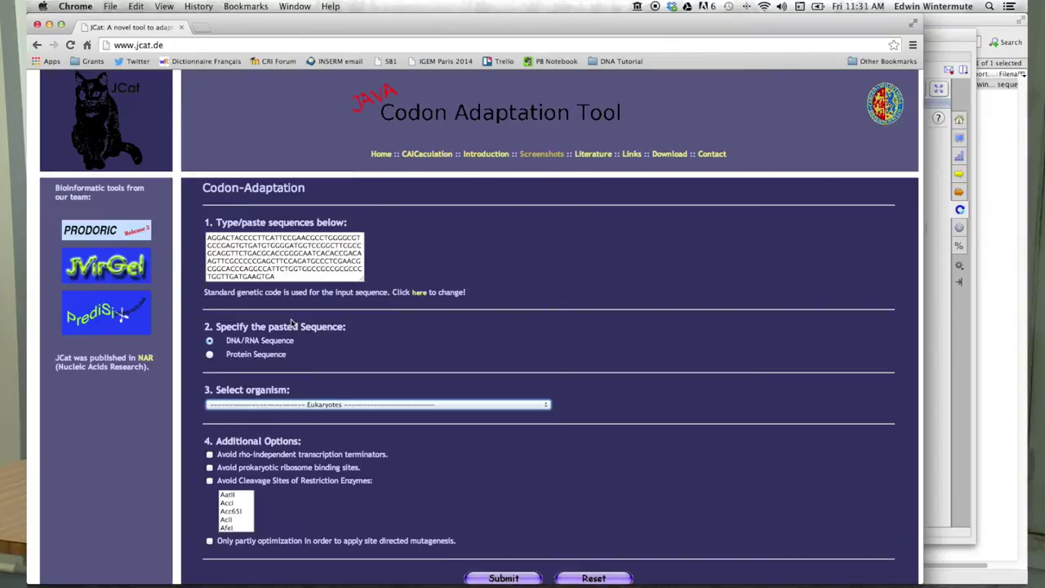
- Enable avoiding restriction enzyme cleavage sites, select SpeI, and submit
scroll(326, 441, "down", 3)
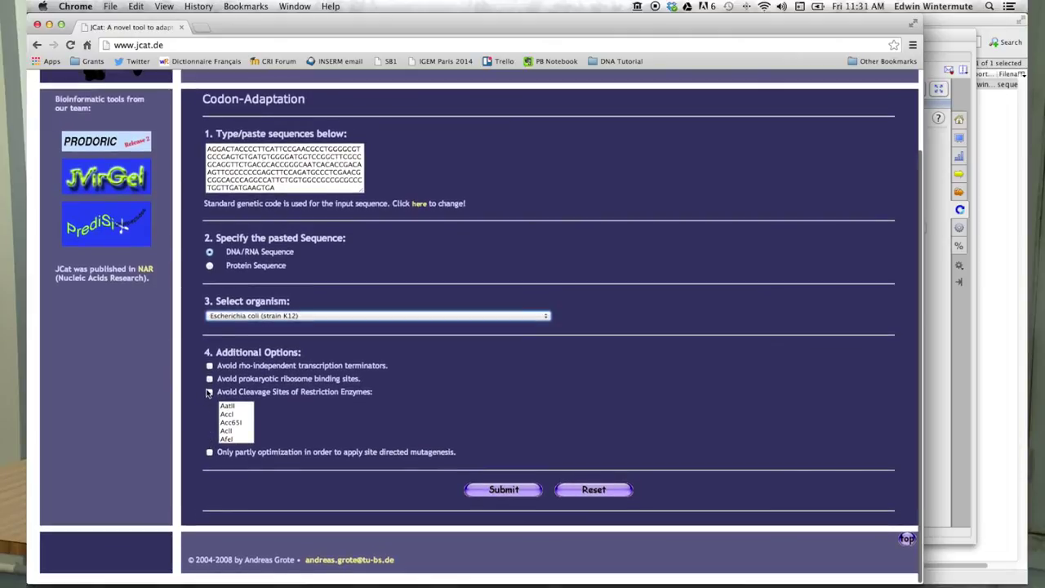
left_click(208, 392)
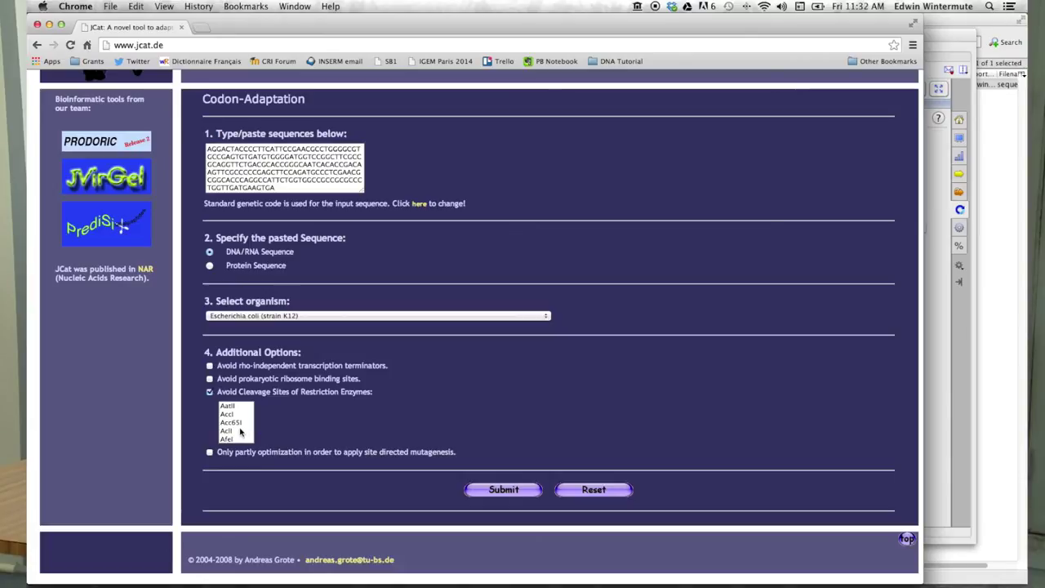
scroll(240, 433, "down", 8)
scroll(240, 432, "down", 8)
scroll(240, 433, "down", 10)
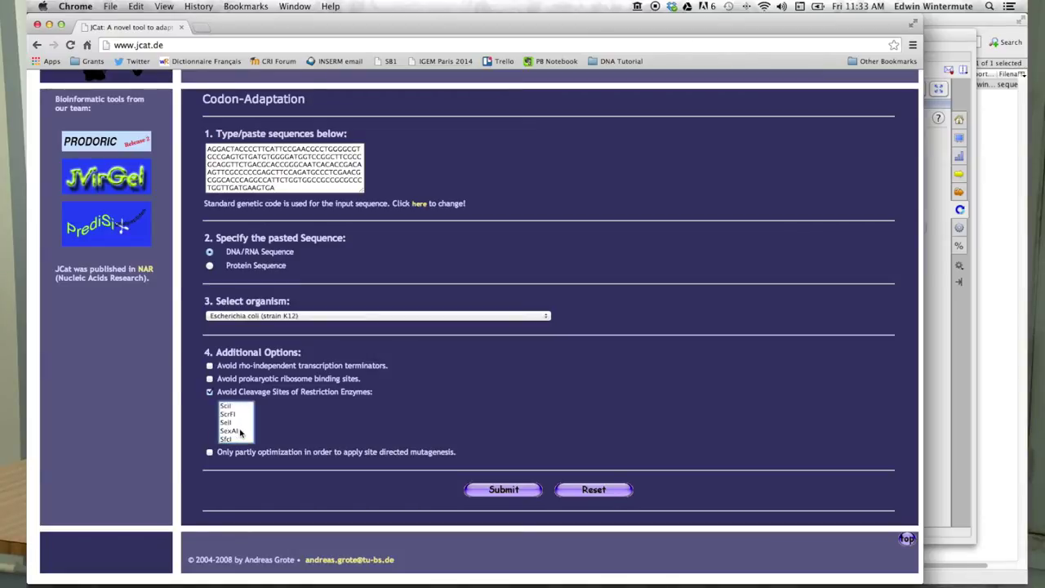
scroll(240, 432, "down", 2)
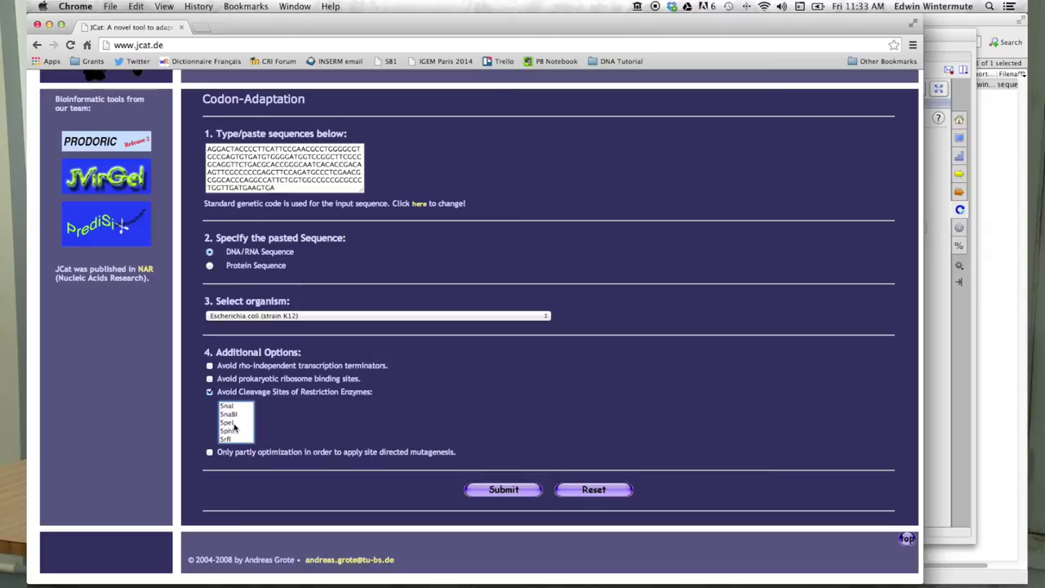
left_click(236, 422)
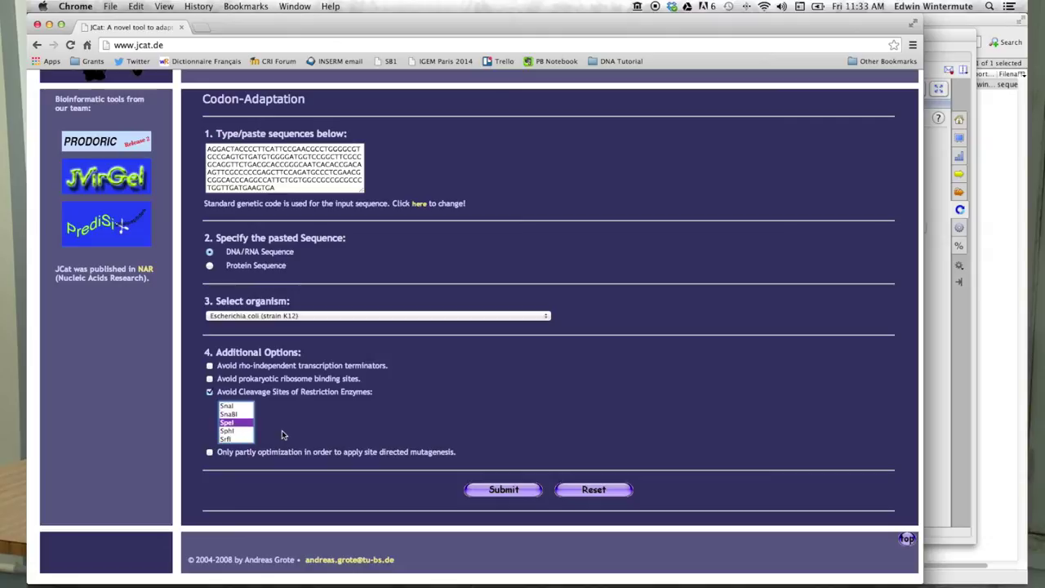
left_click(504, 492)
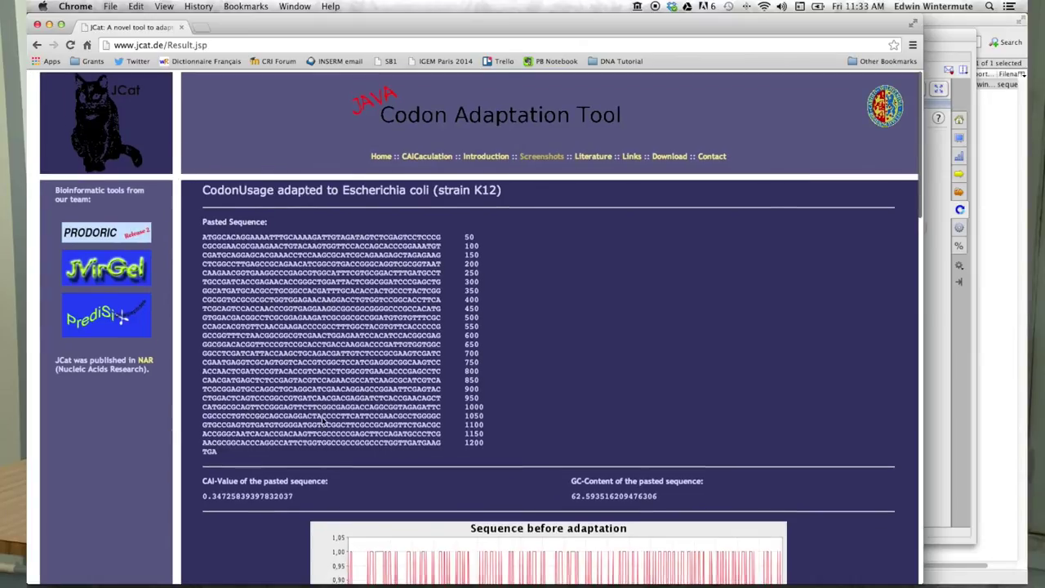
- Select the entire Improved DNA sequence (CAI 0.981, GC 52.54%) and copy it
scroll(345, 433, "down", 5)
scroll(271, 457, "down", 5)
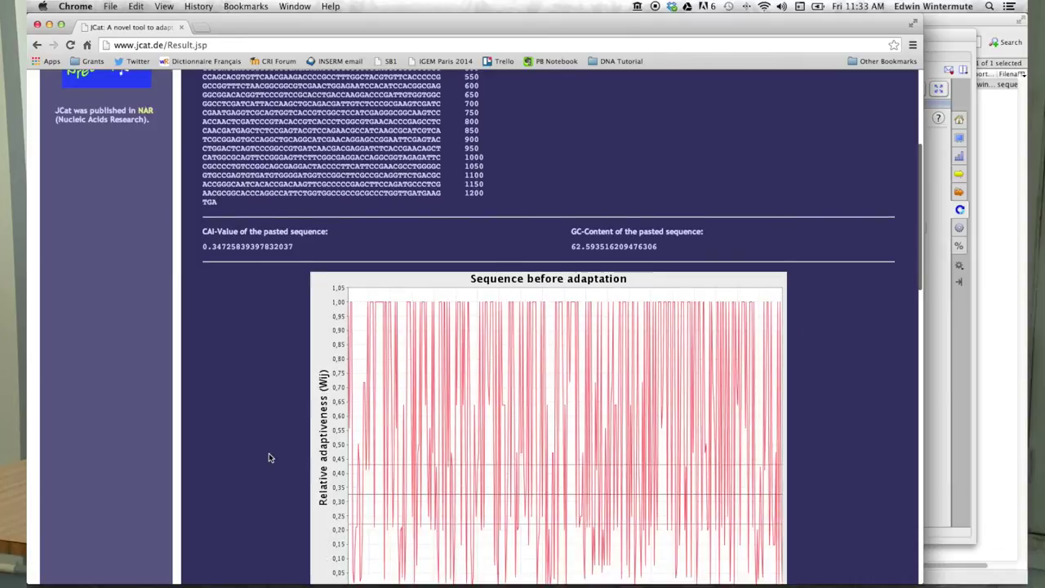
scroll(270, 457, "down", 8)
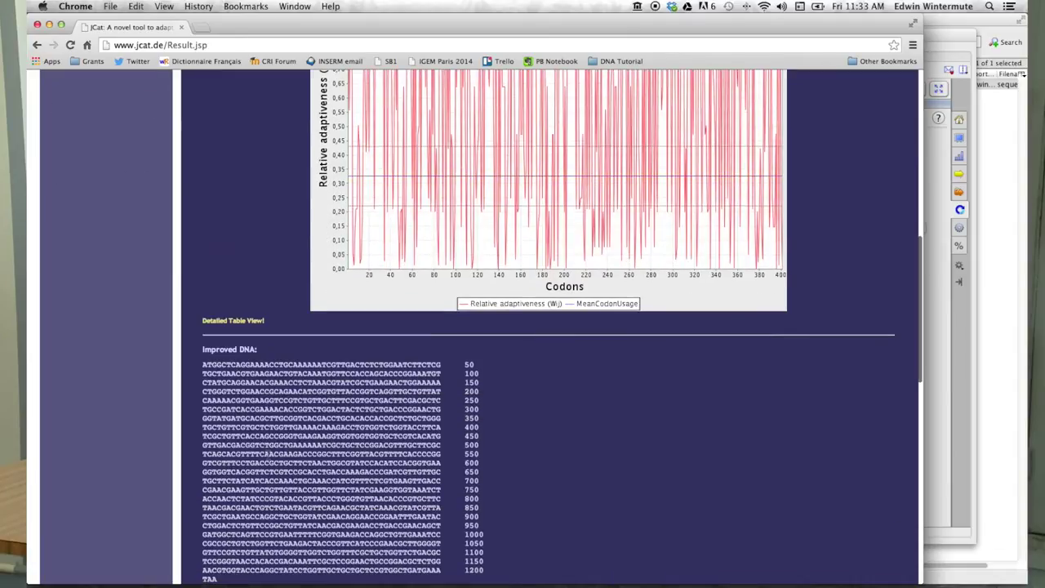
scroll(271, 463, "down", 1)
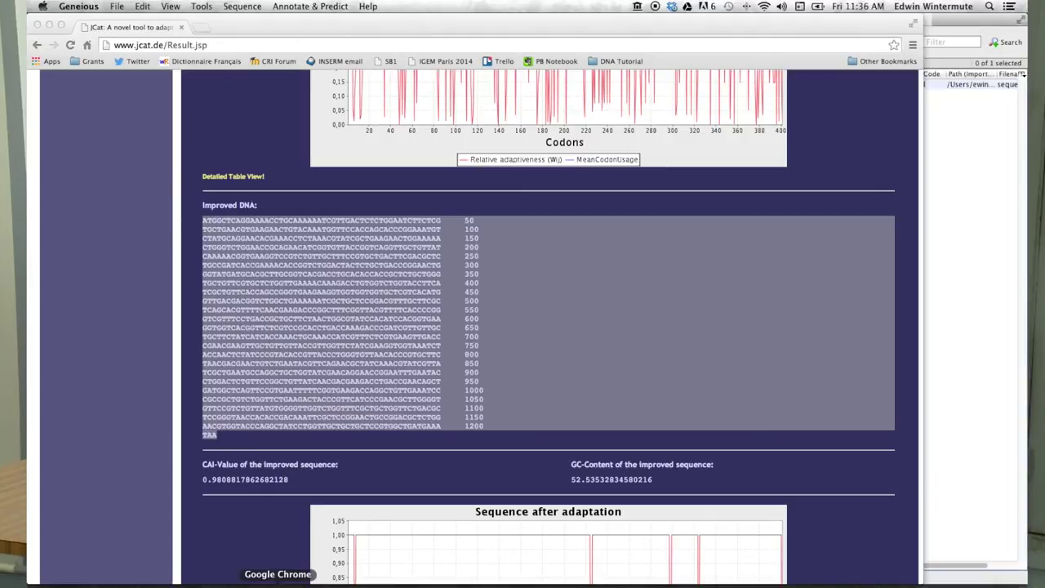
left_click(389, 445)
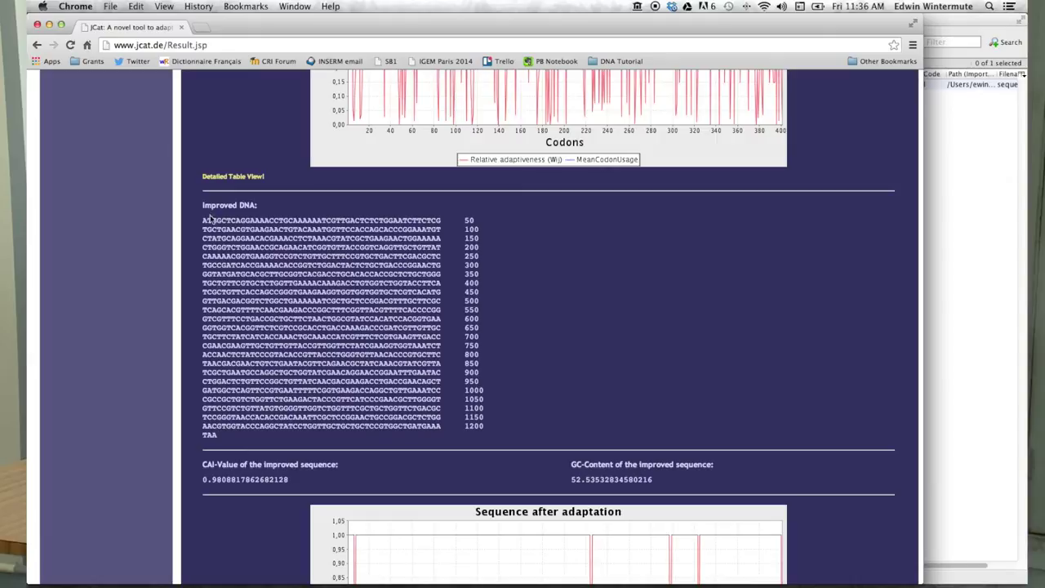
left_click_drag(203, 220, 253, 434)
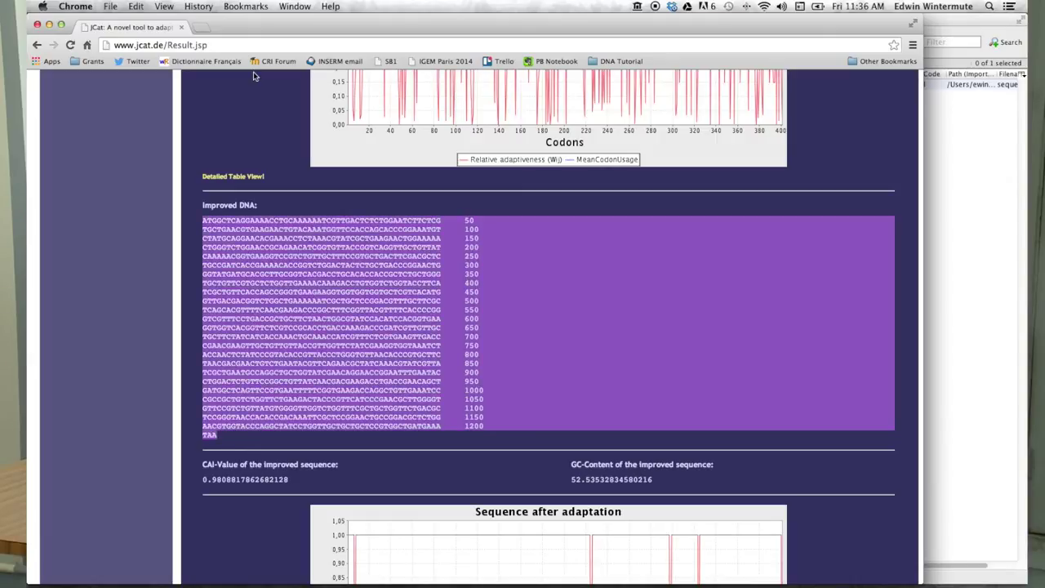
left_click(136, 5)
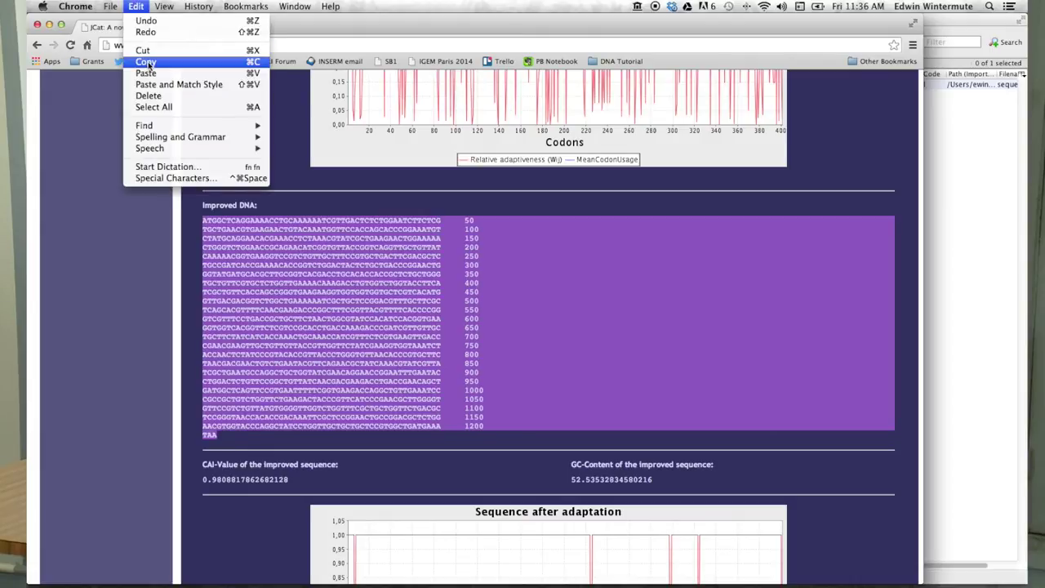
left_click(147, 62)
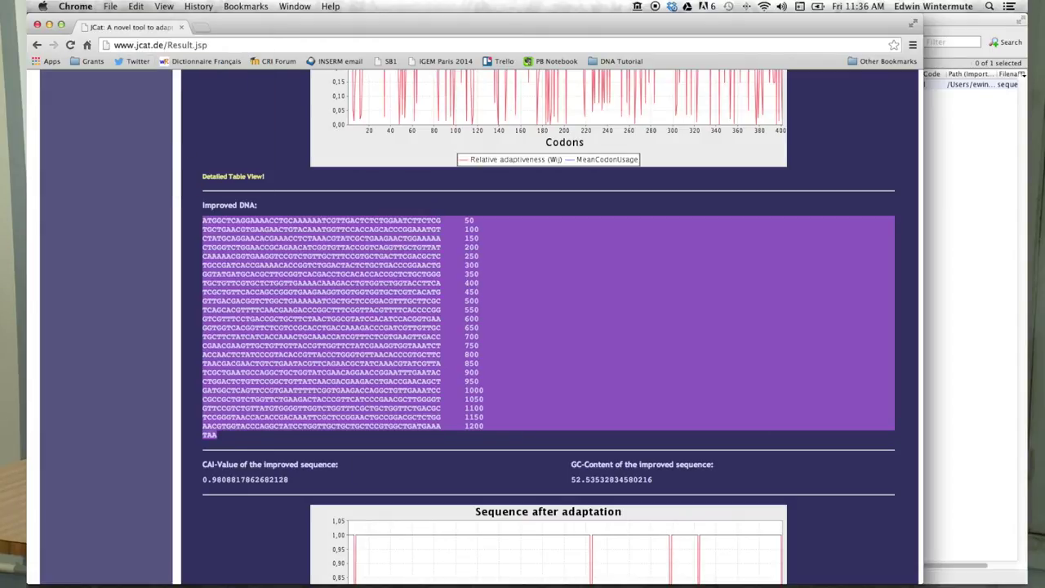
left_click(430, 583)
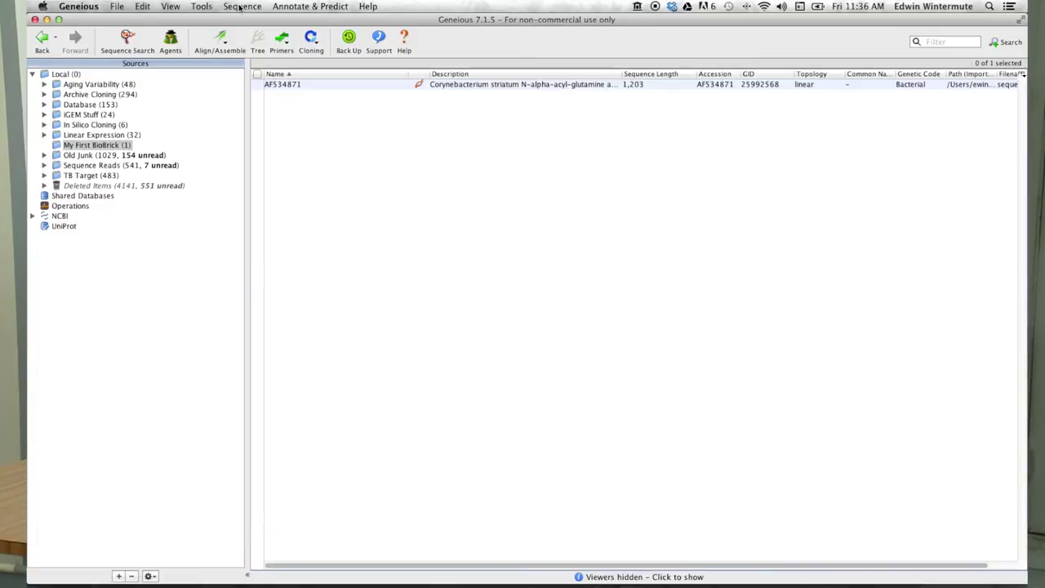
- Create a new sequence and paste the copied codon-optimised DNA into it
left_click(241, 6)
left_click(239, 21)
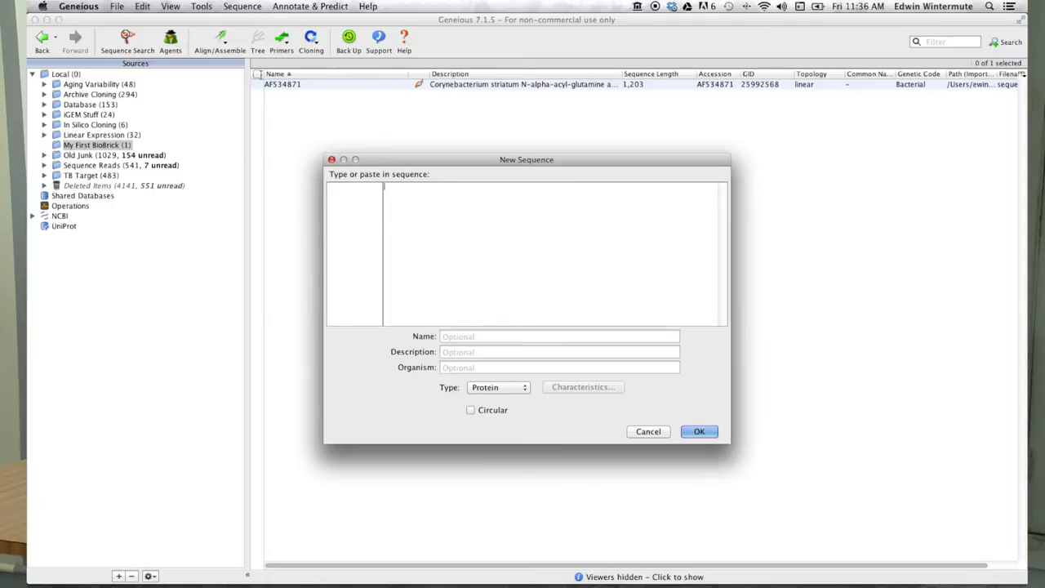
left_click(146, 6)
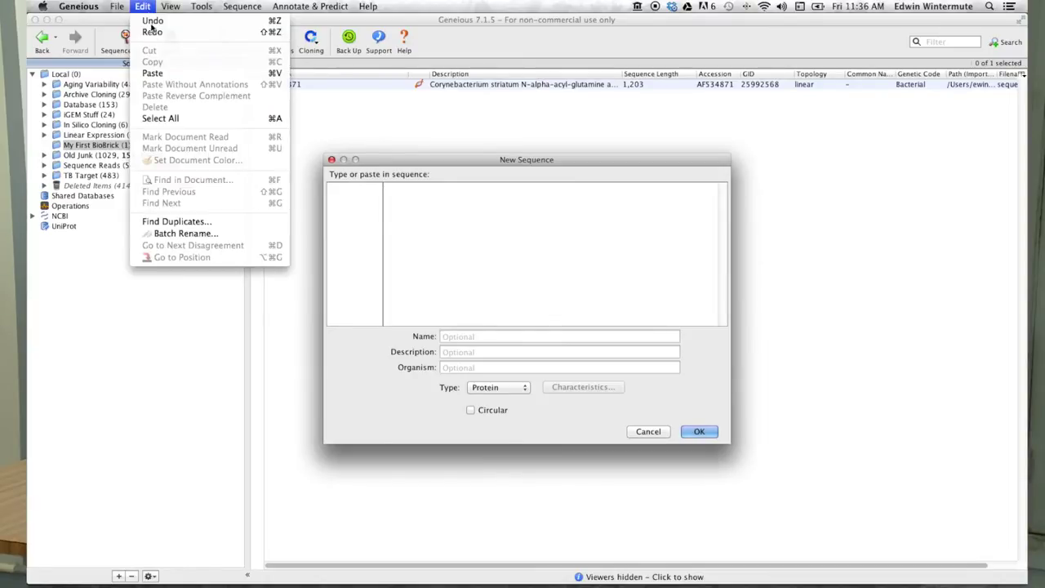
left_click(163, 74)
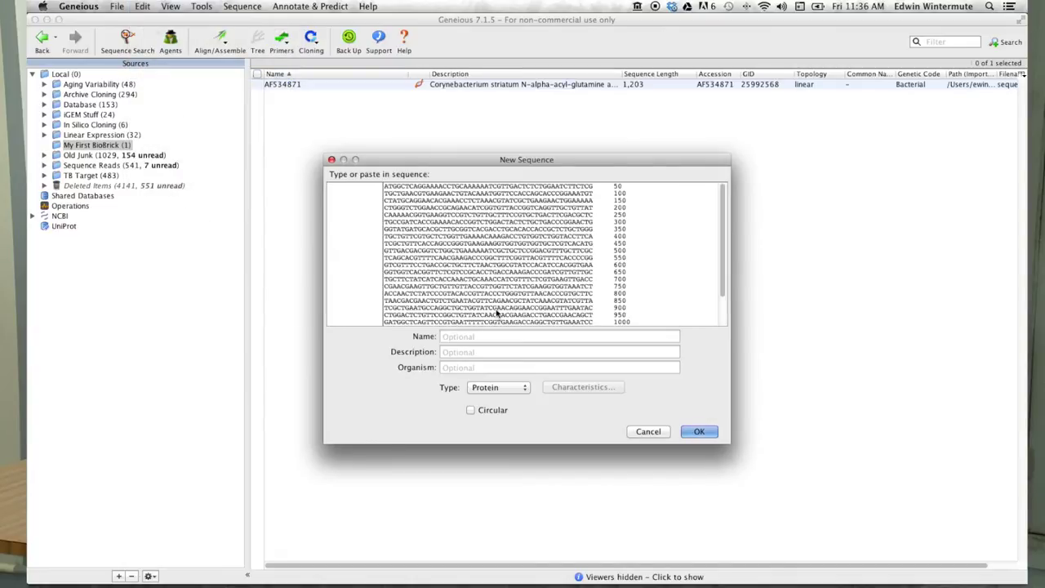
- Make it Nucleotide named 'agaA (from C. striatum)', described 'codon optimized by jcat', removing invalid residues
left_click(497, 390)
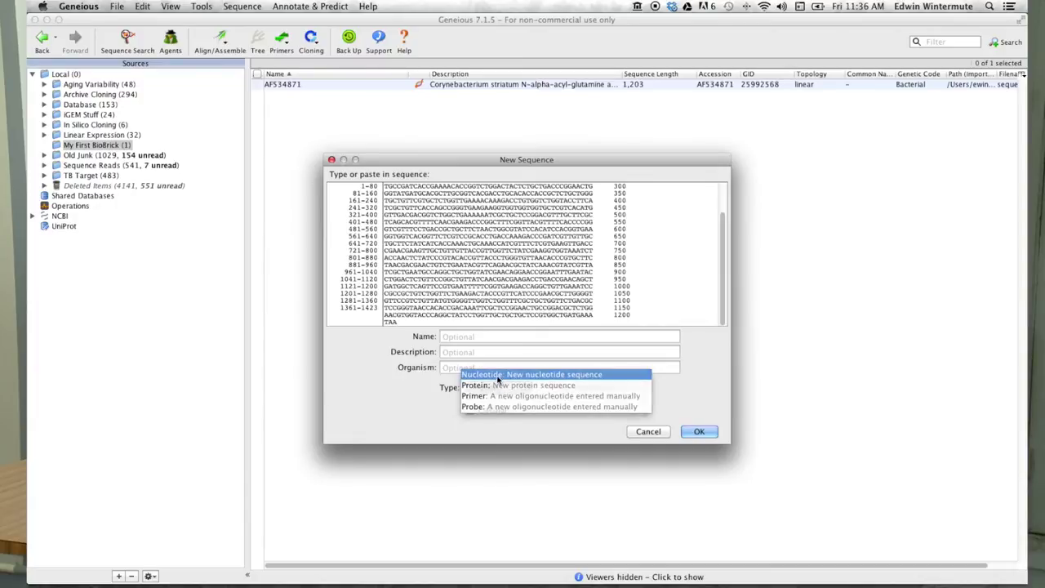
left_click(492, 373)
left_click(453, 337)
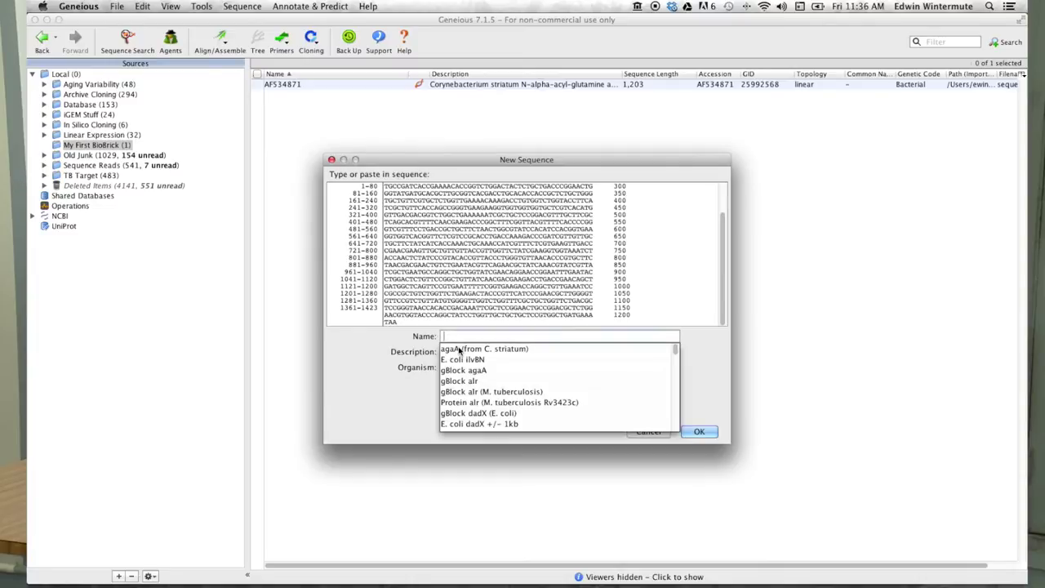
left_click(459, 349)
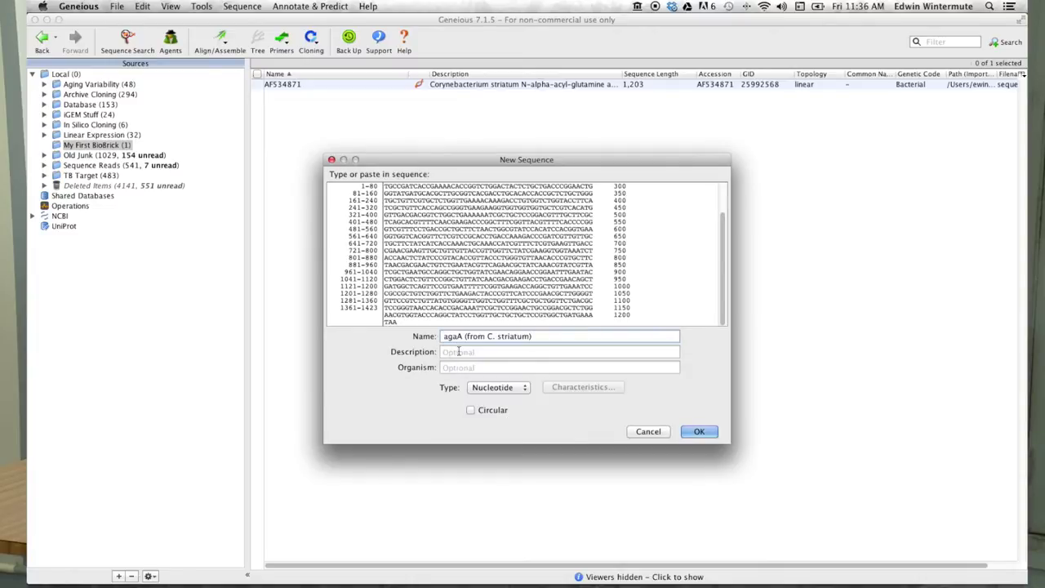
left_click(464, 350)
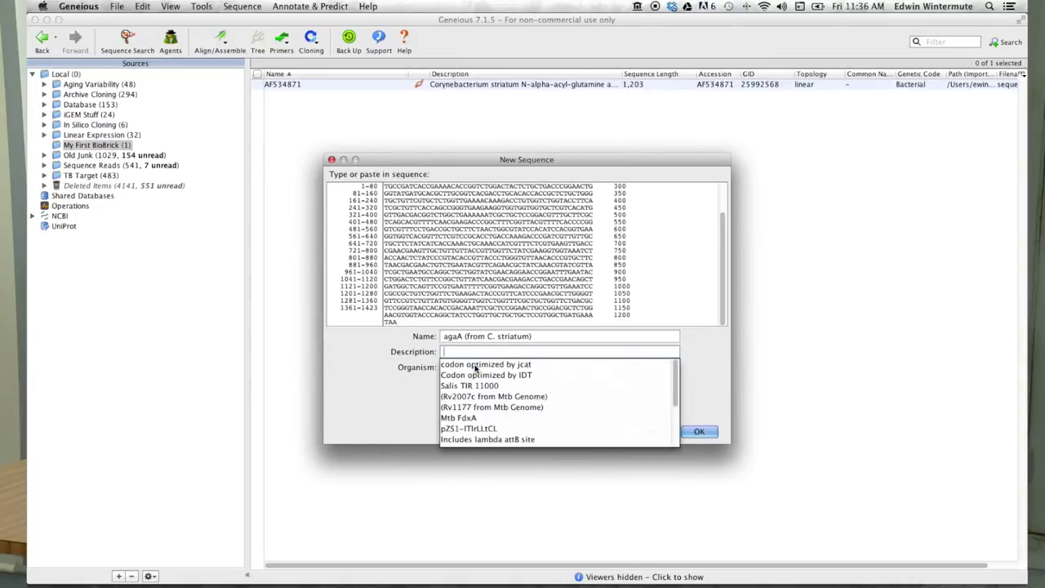
left_click(473, 365)
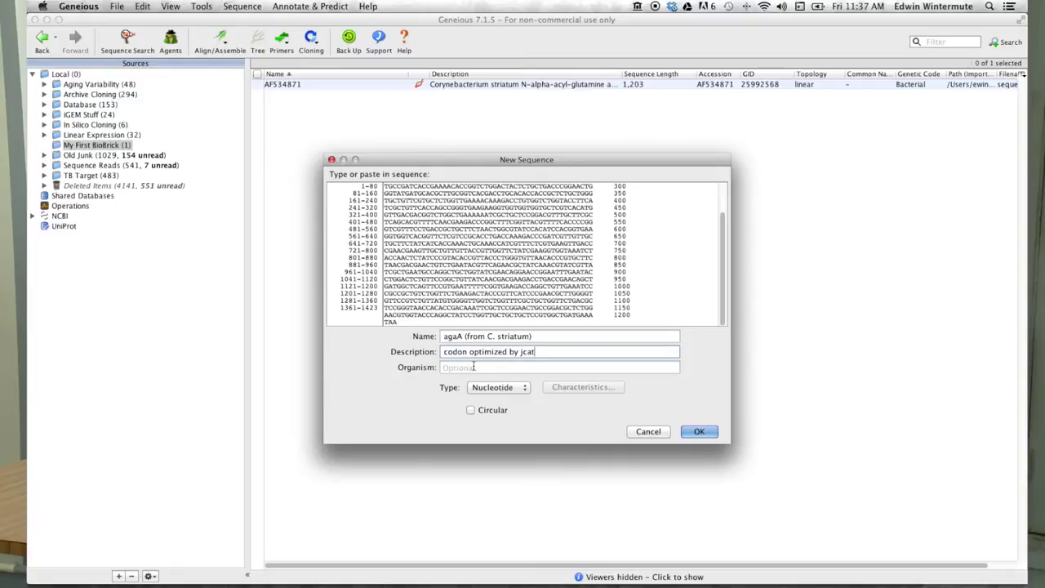
left_click(710, 435)
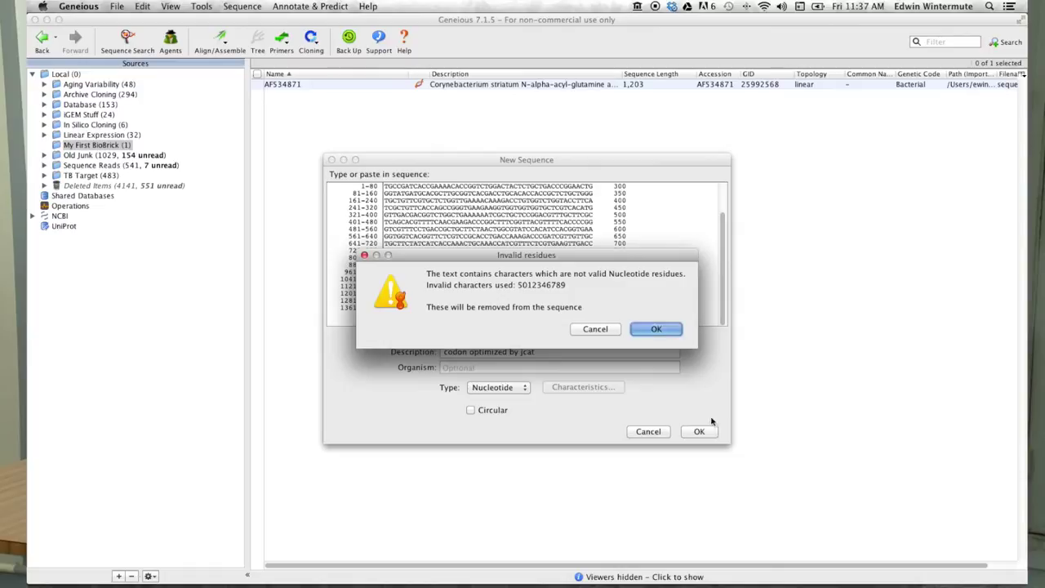
left_click(654, 329)
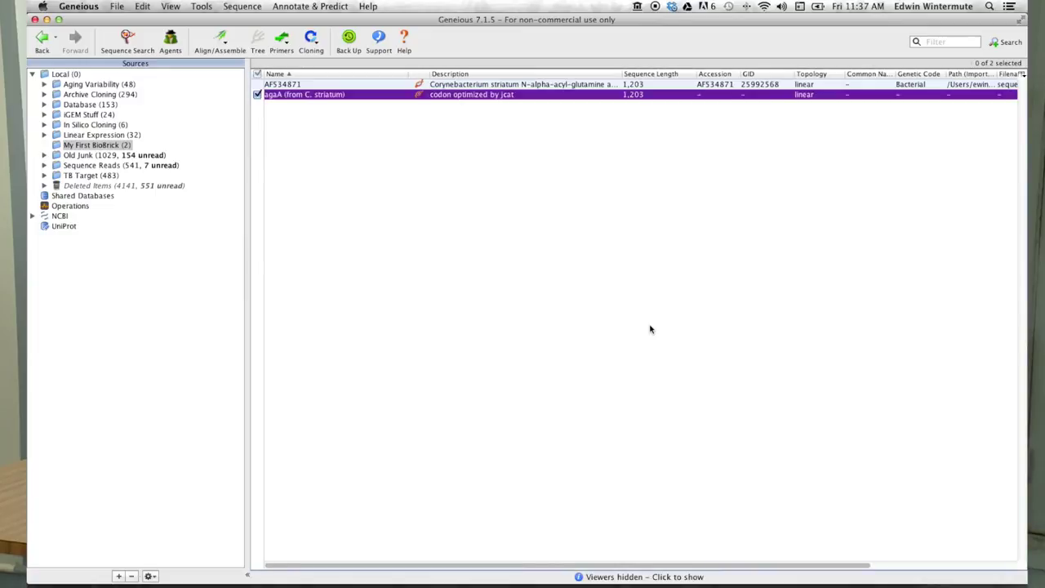
left_click(306, 97)
key("Return")
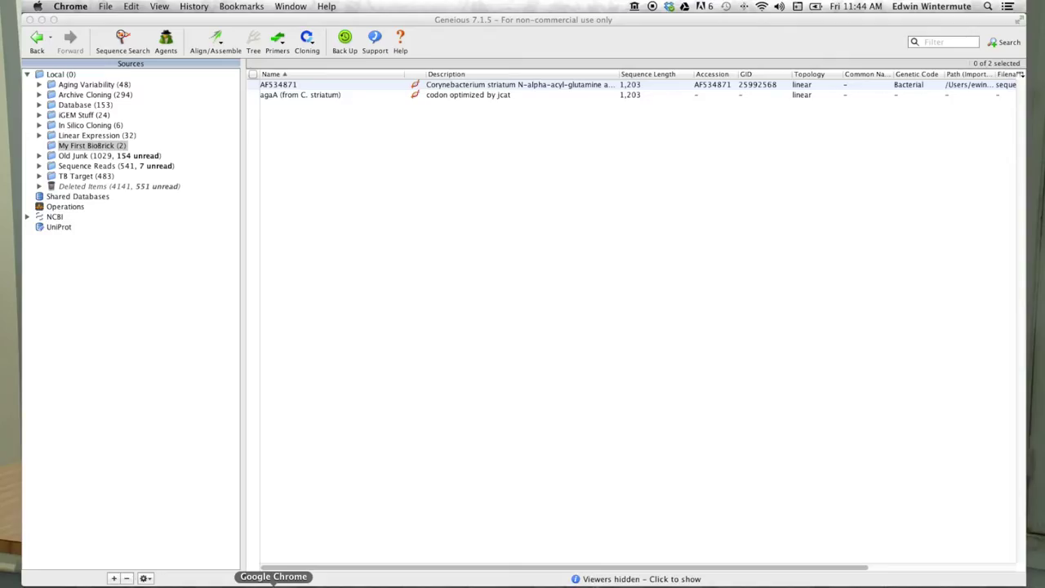
- Search for psb1c3, open its parts.igem.org page, and show it in GenBank format
left_click(273, 585)
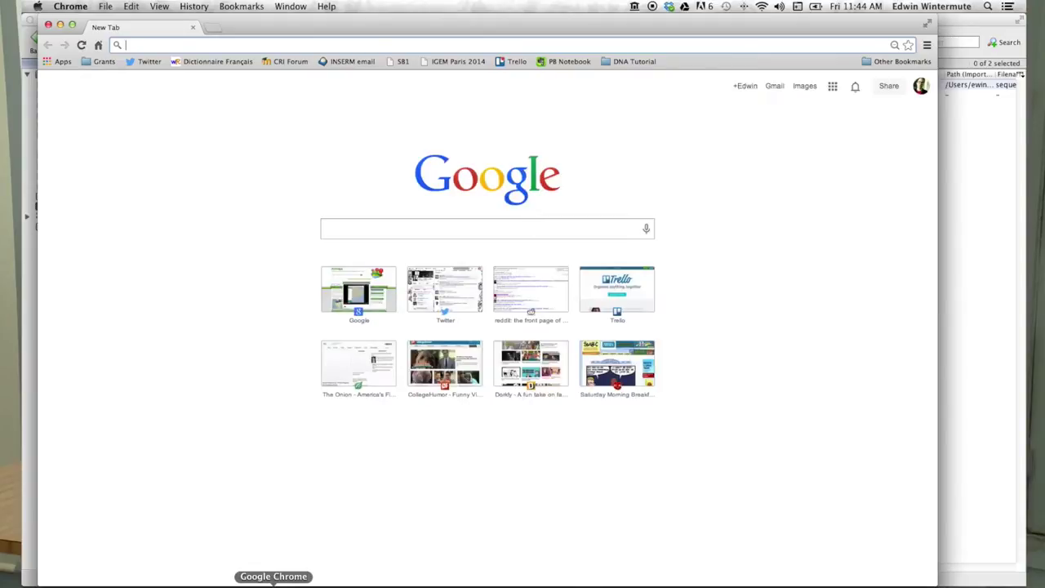
type("p")
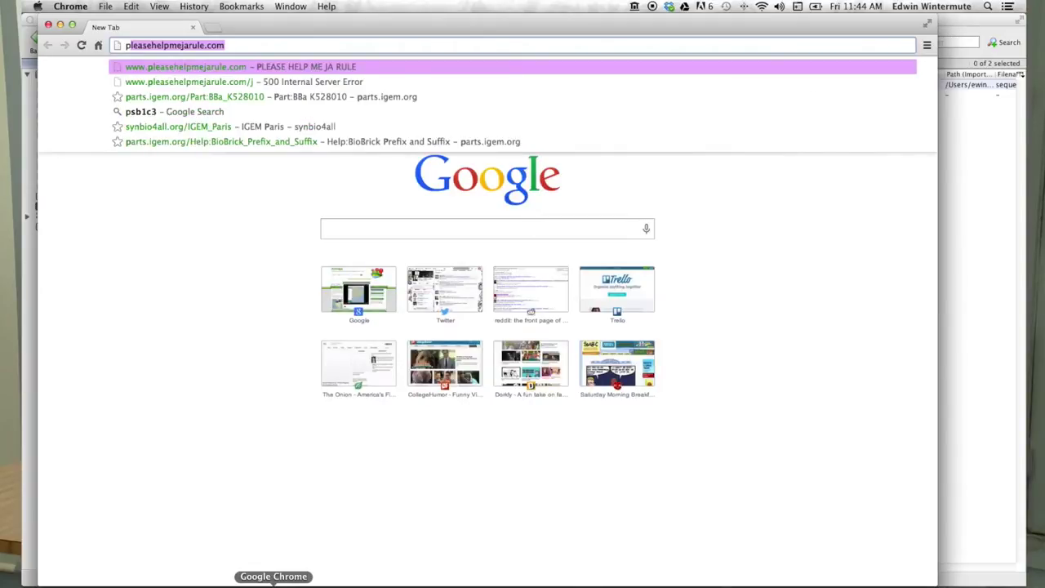
type("sb")
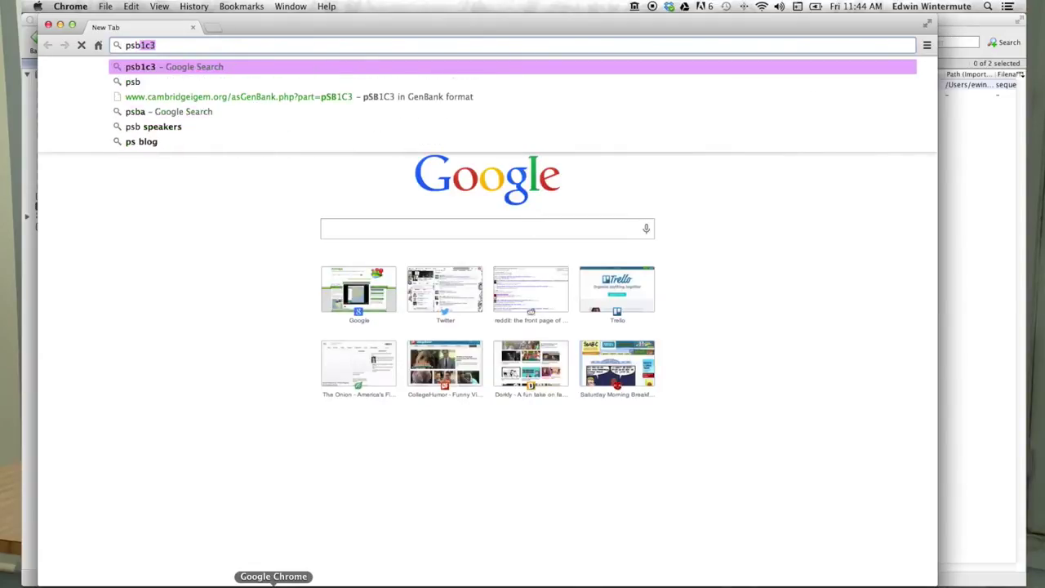
type("1c3")
key("Return")
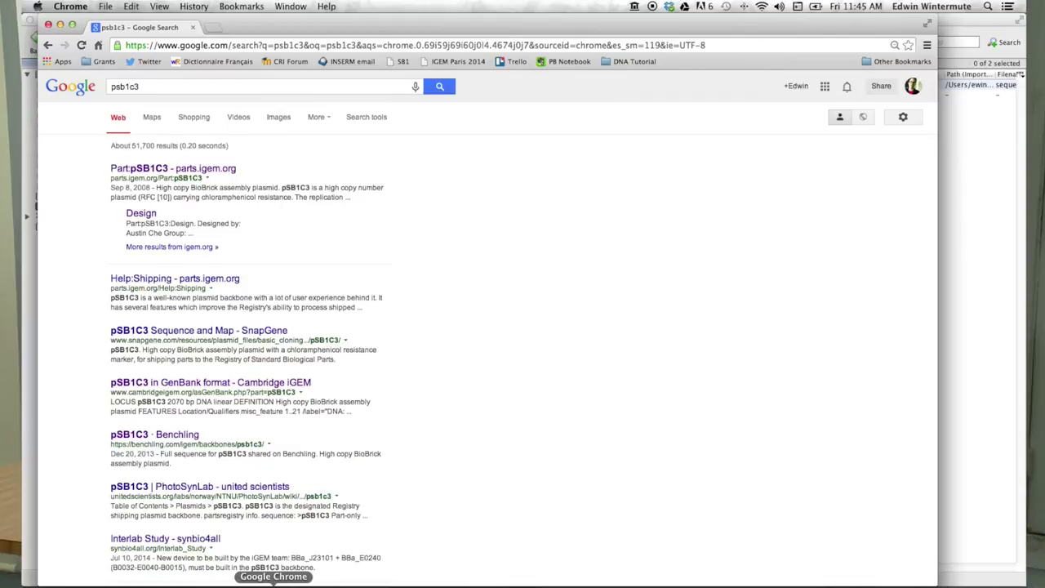
left_click(212, 169)
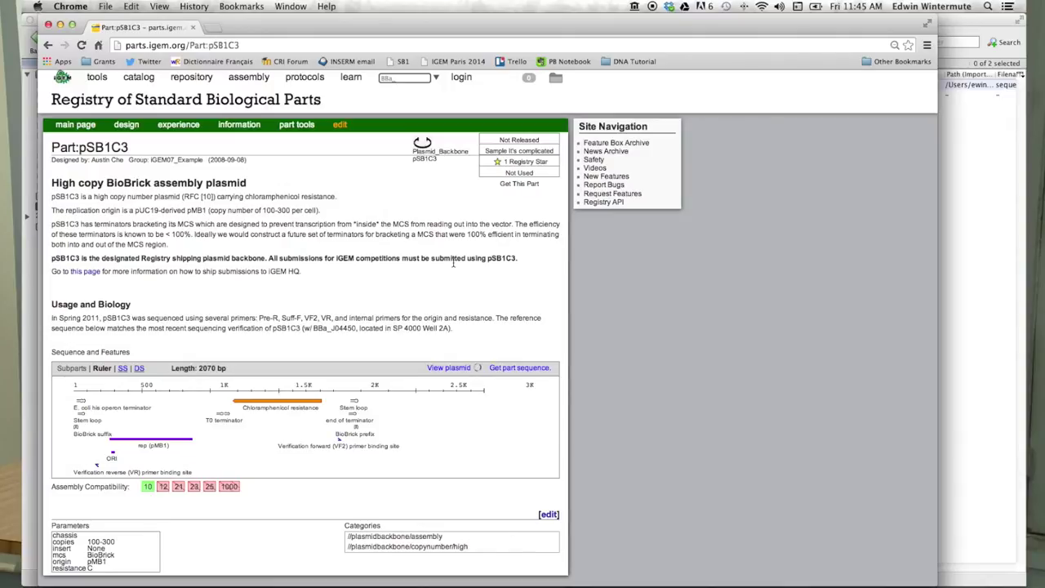
left_click(301, 126)
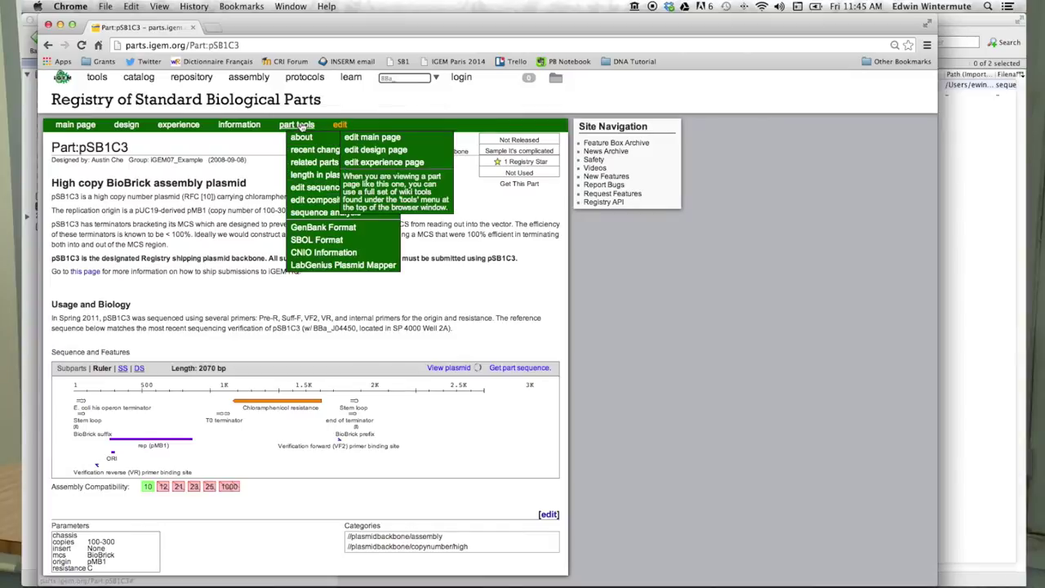
left_click(323, 233)
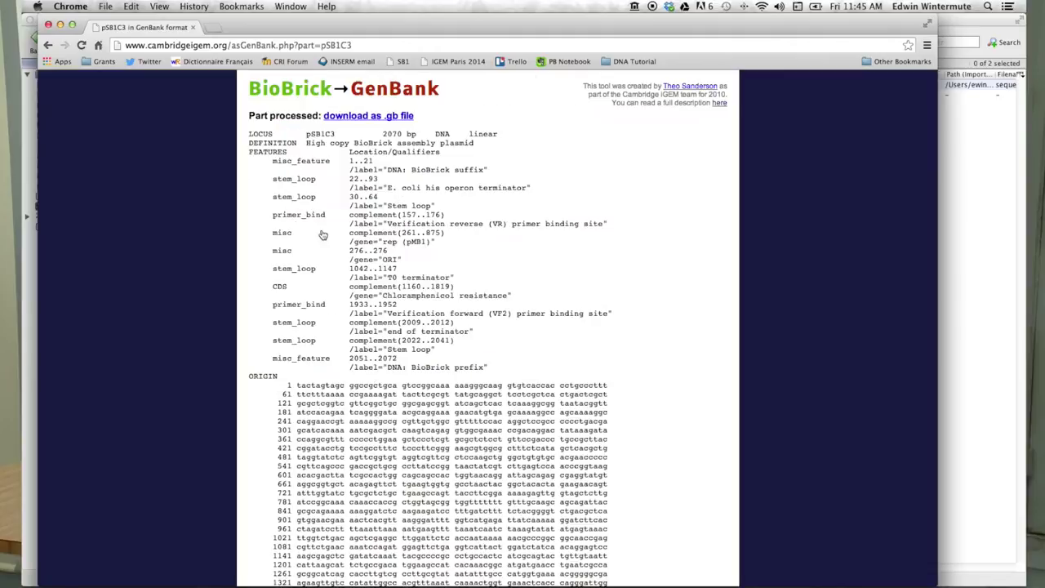
- Download pSB1C3 as a .gb file, import it into My First BioBrick, and open the 2,070-bp sequence
left_click(349, 120)
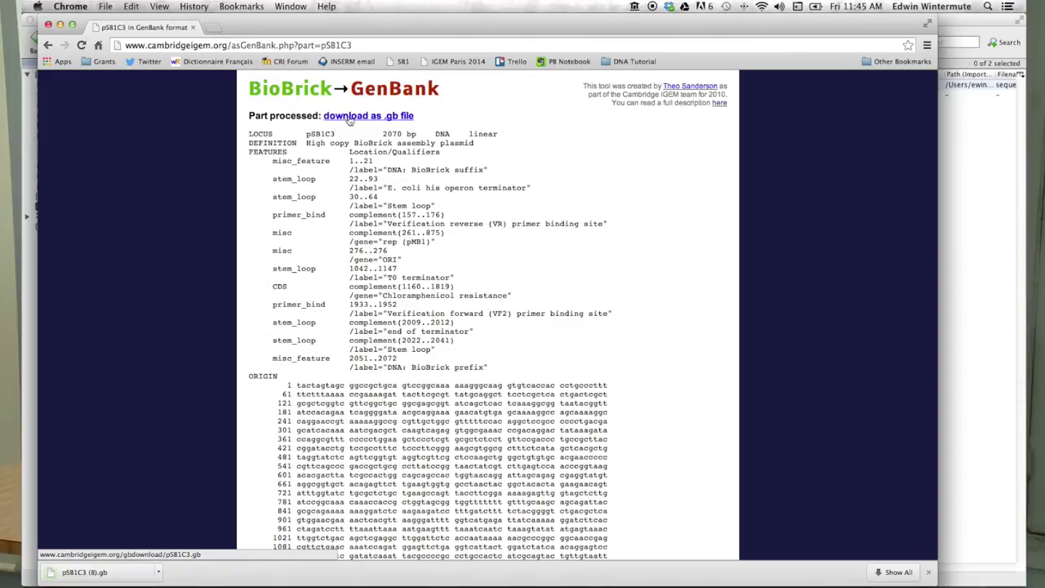
left_click_drag(256, 28, 777, 22)
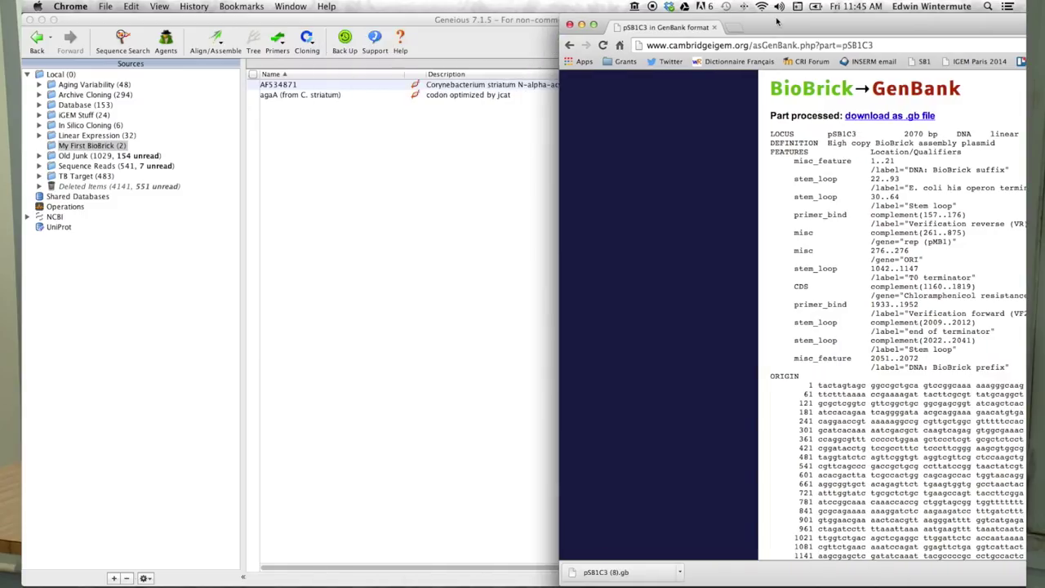
left_click_drag(608, 571, 336, 215)
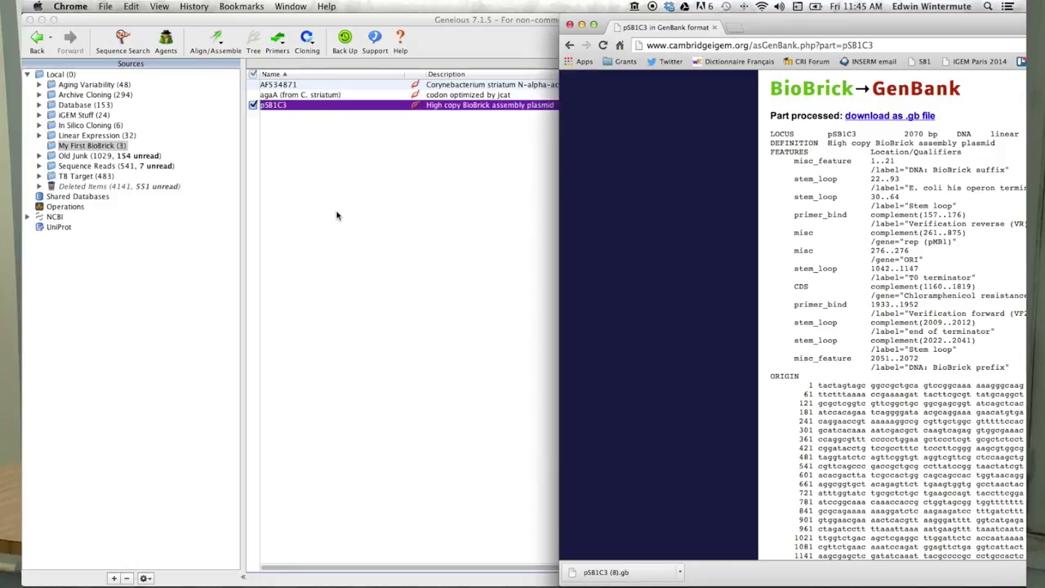
left_click(569, 25)
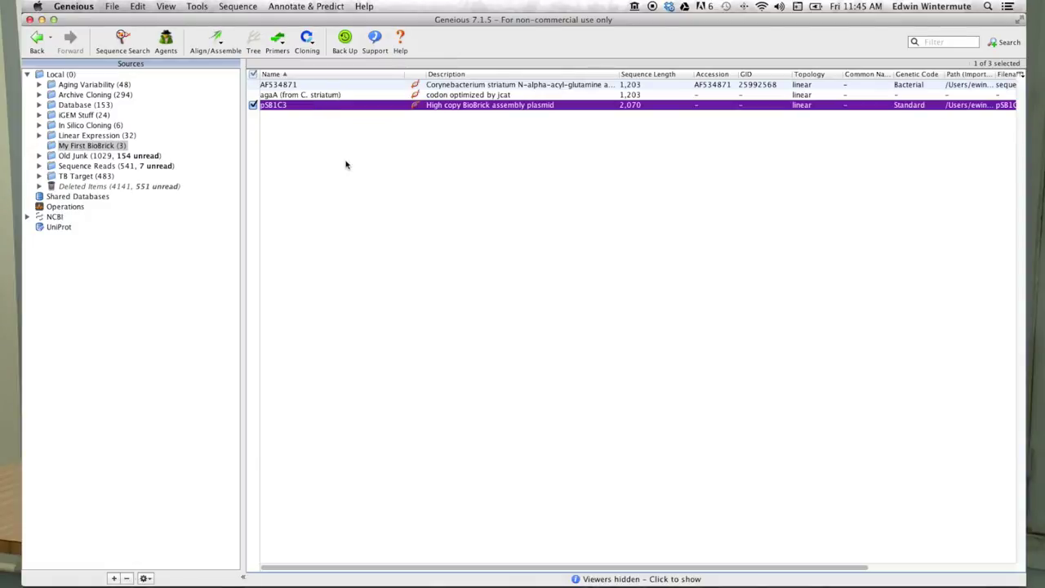
key("Return")
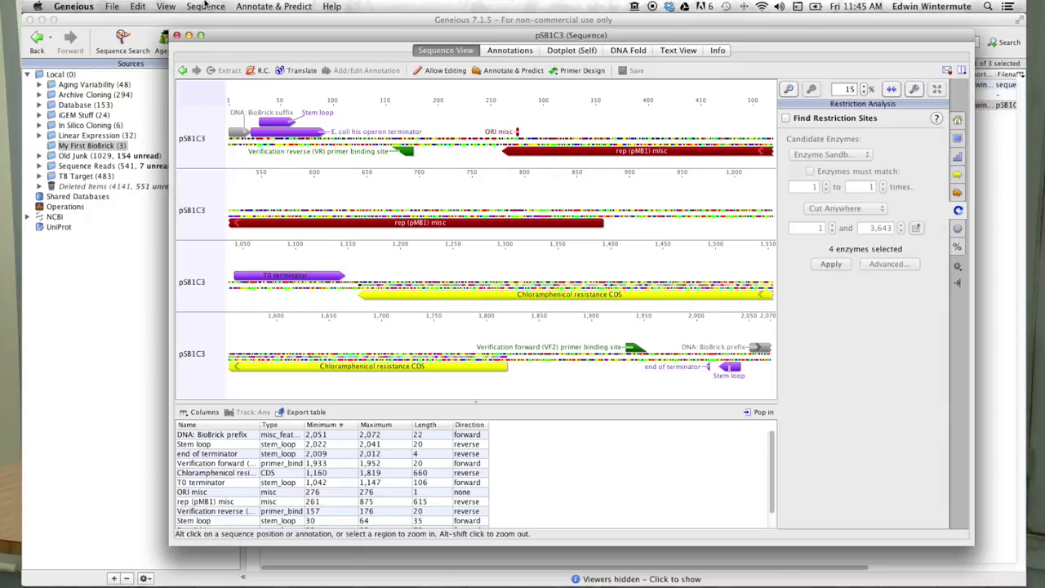
- Mark pSB1C3 as a circular sequence, then close its viewer and save the change
left_click(204, 5)
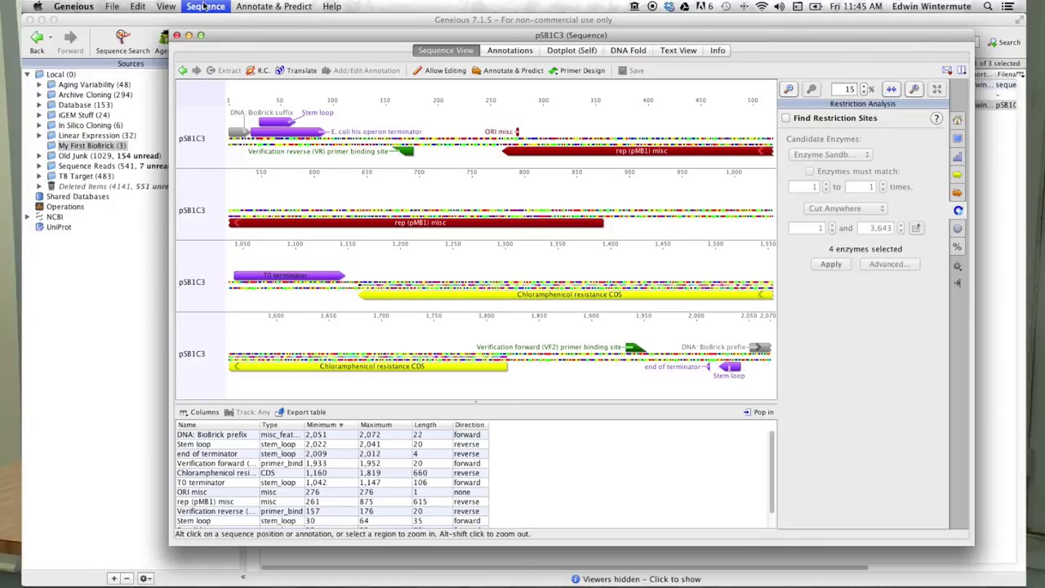
left_click(216, 37)
left_click(215, 6)
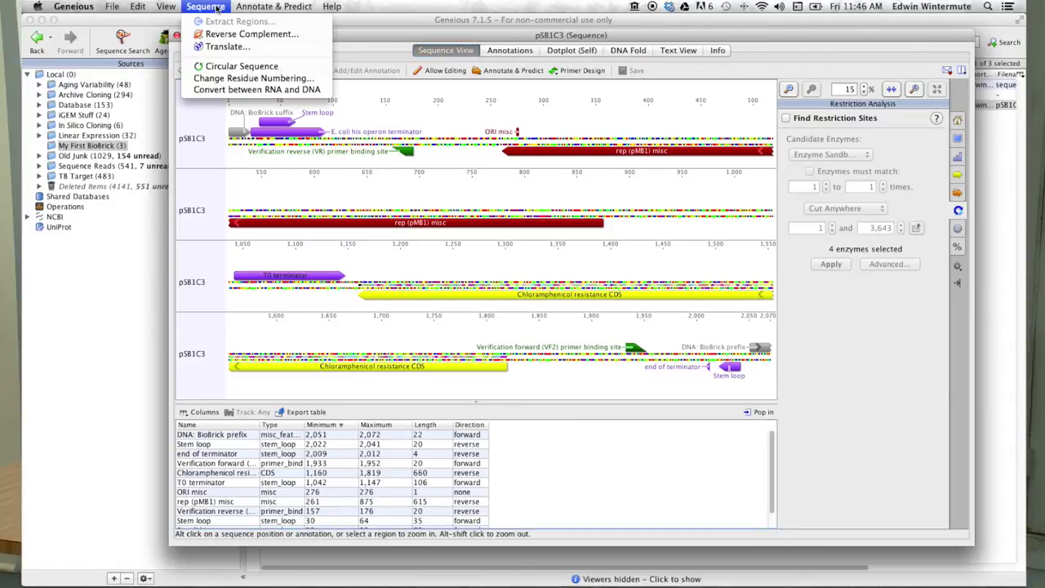
left_click(222, 66)
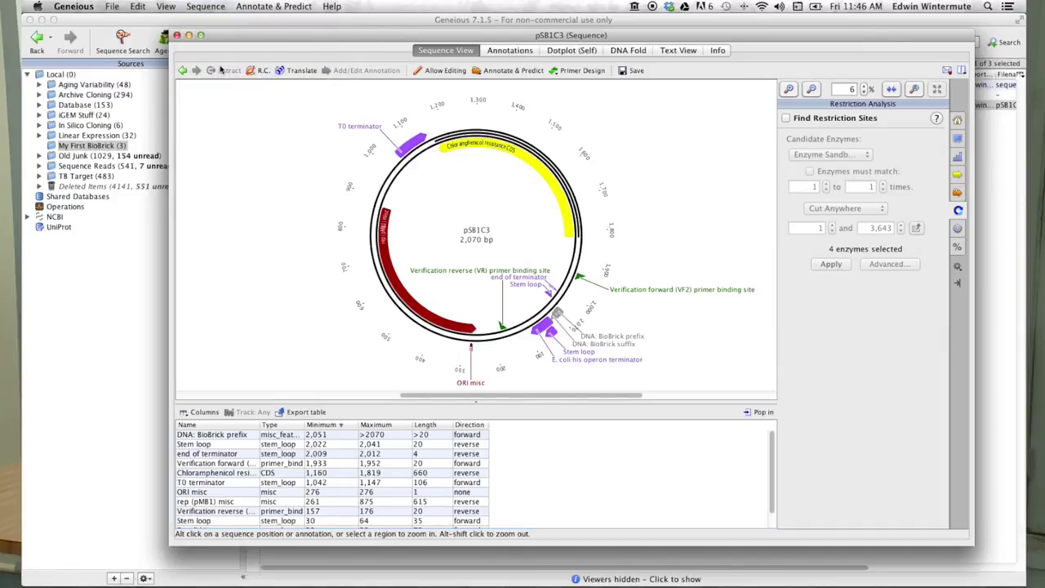
left_click(177, 37)
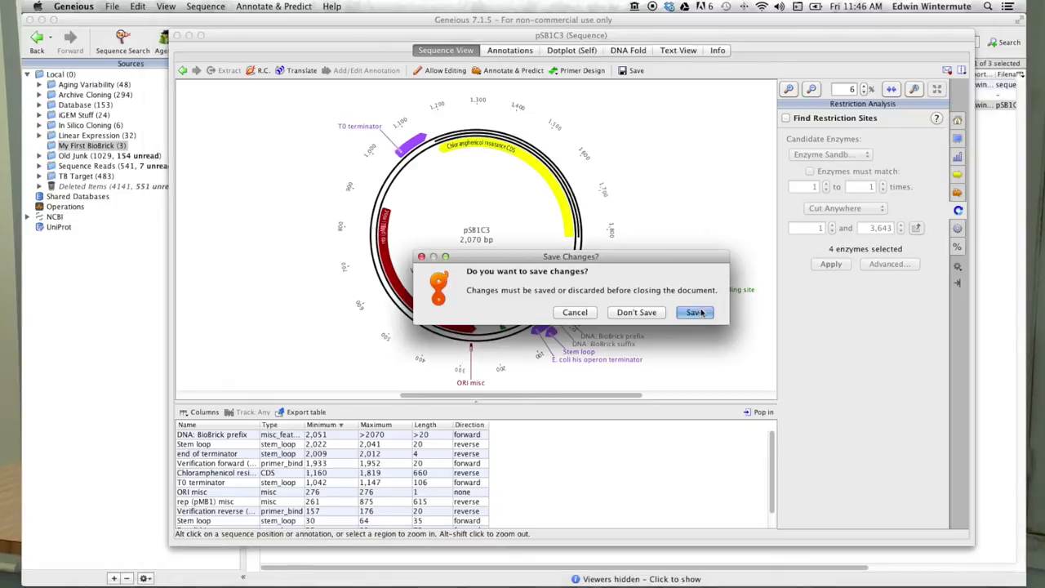
left_click(694, 312)
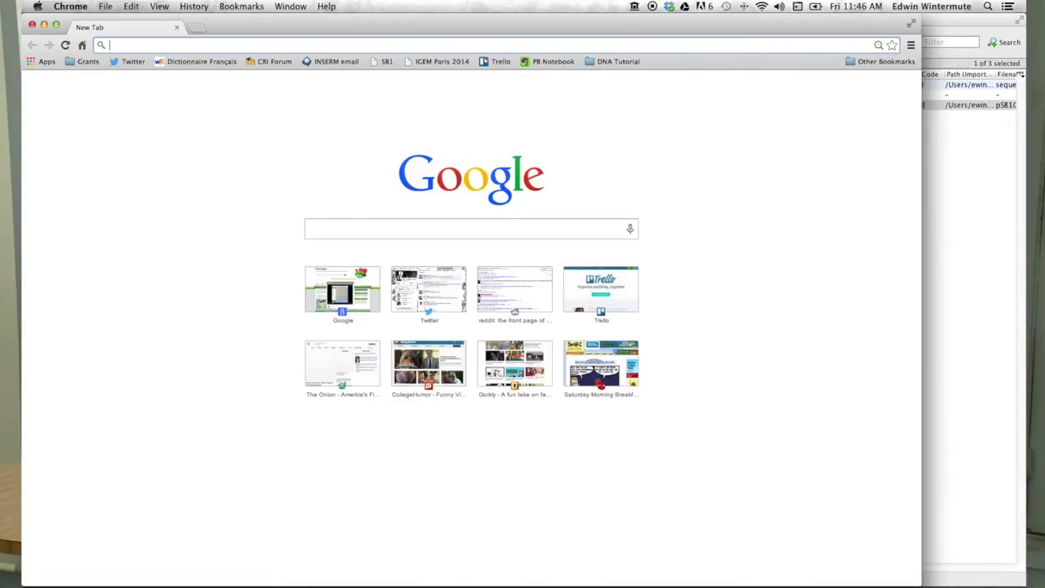
- Search 'biobrick prefix suffix' and open the iGEM BioBrick Prefix and Suffix help page
type("bio")
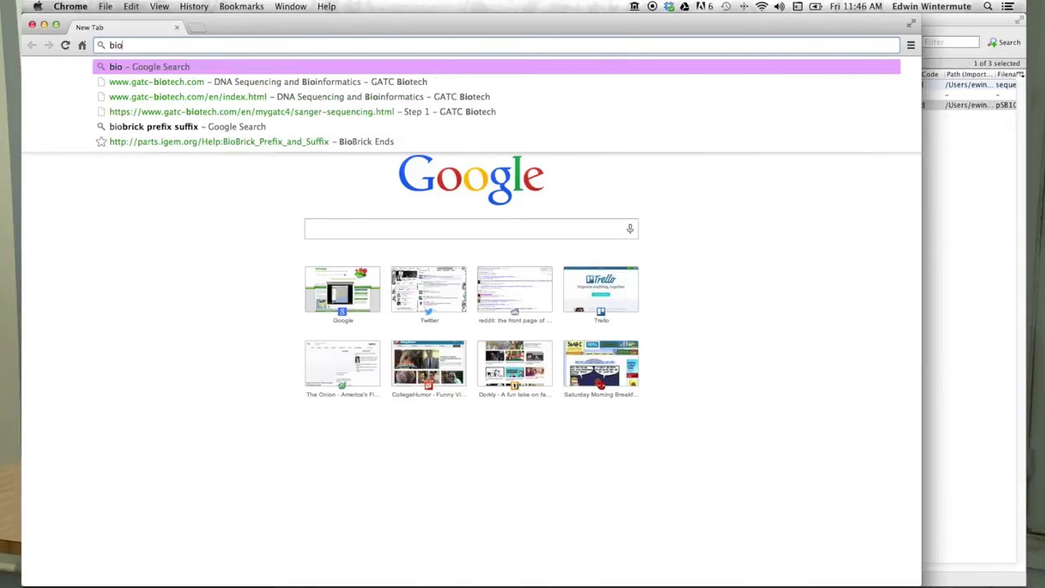
type("br")
key("Down")
key("Down")
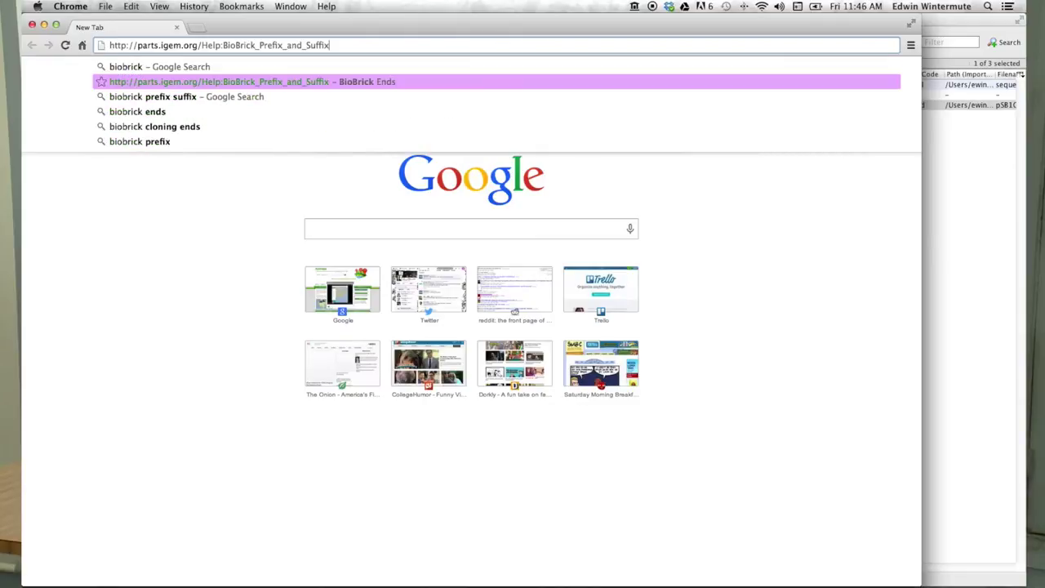
key("Return")
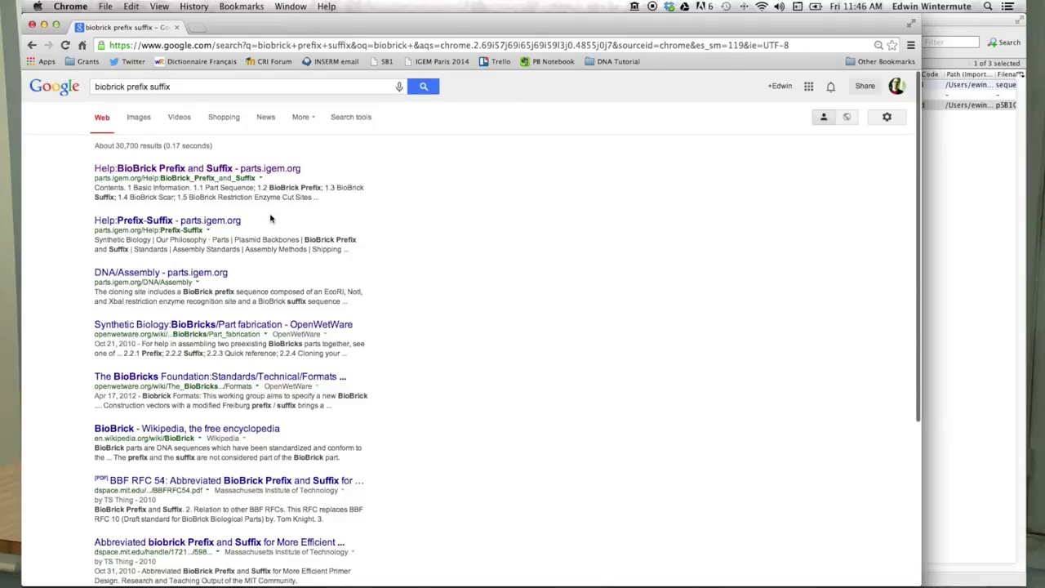
left_click(255, 174)
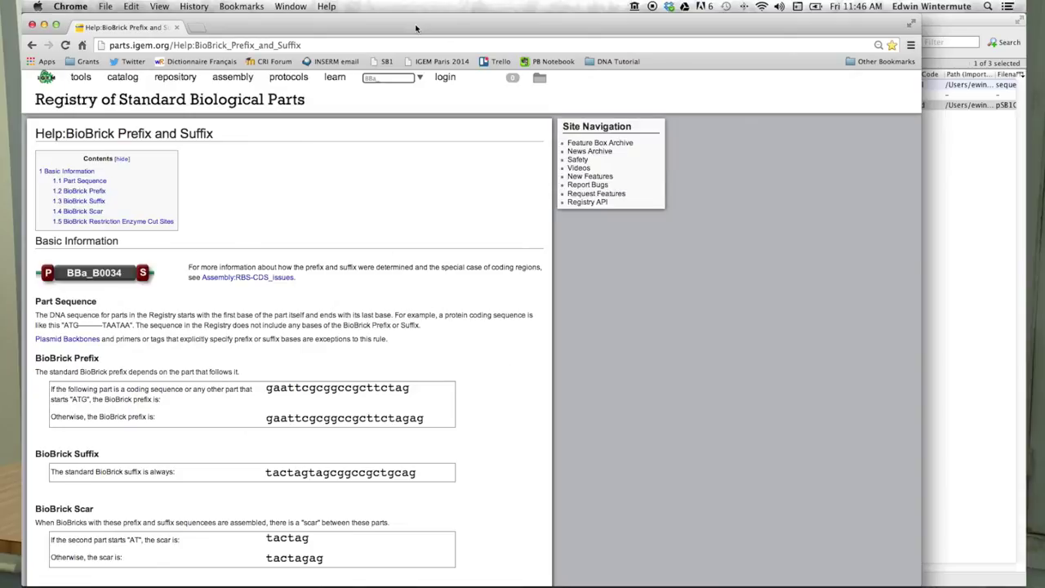
- Copy the prefix sequence for coding sequences and return to the Geneious document list
left_click_drag(417, 30, 783, 28)
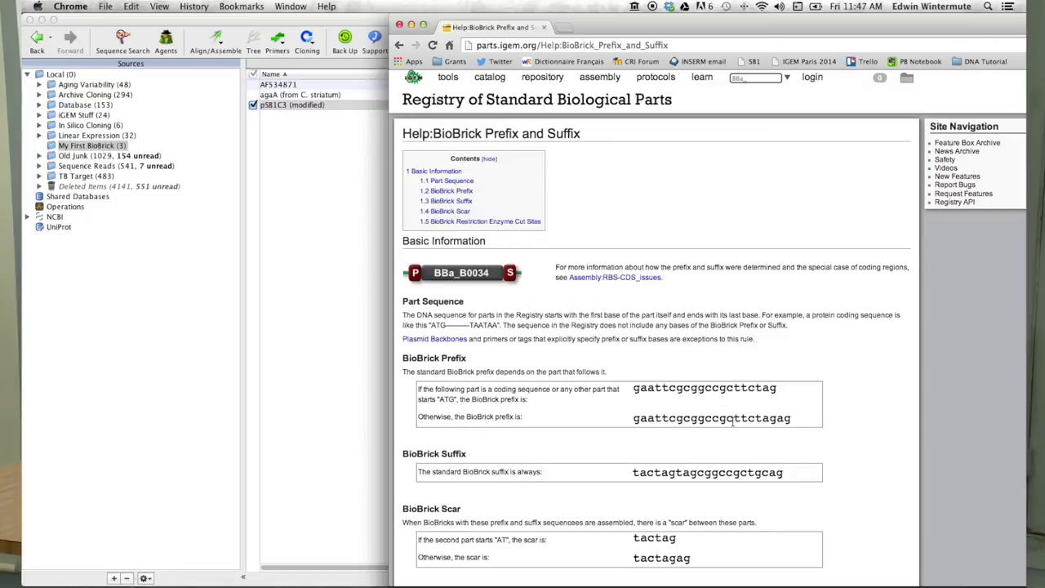
double_click(685, 388)
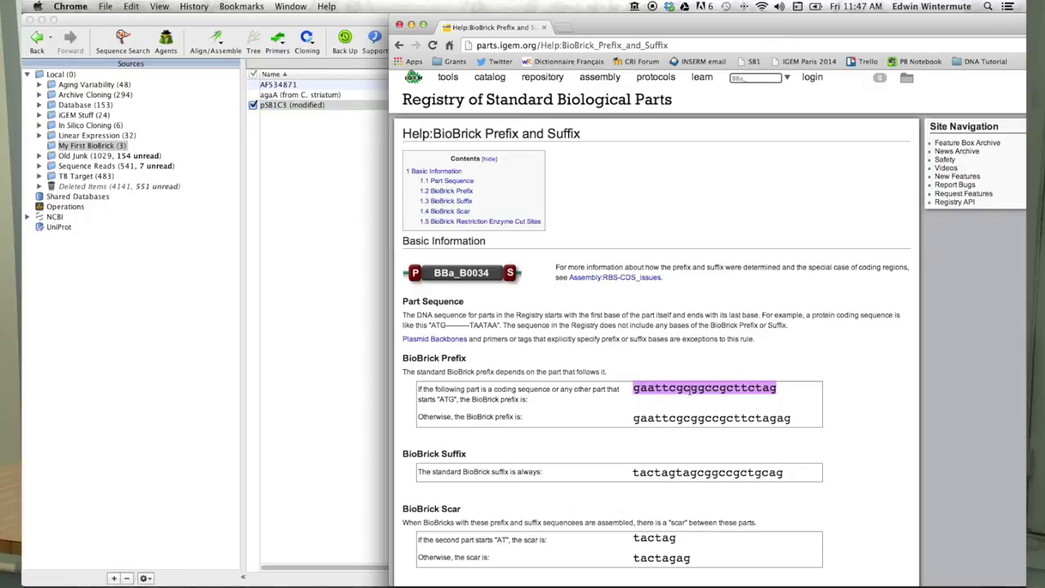
left_click(140, 6)
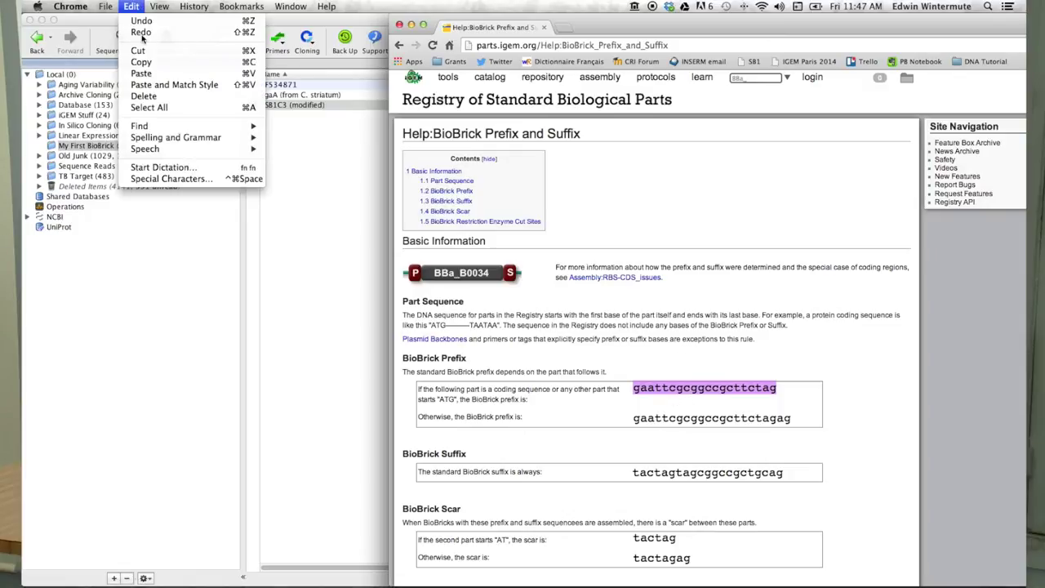
left_click(142, 62)
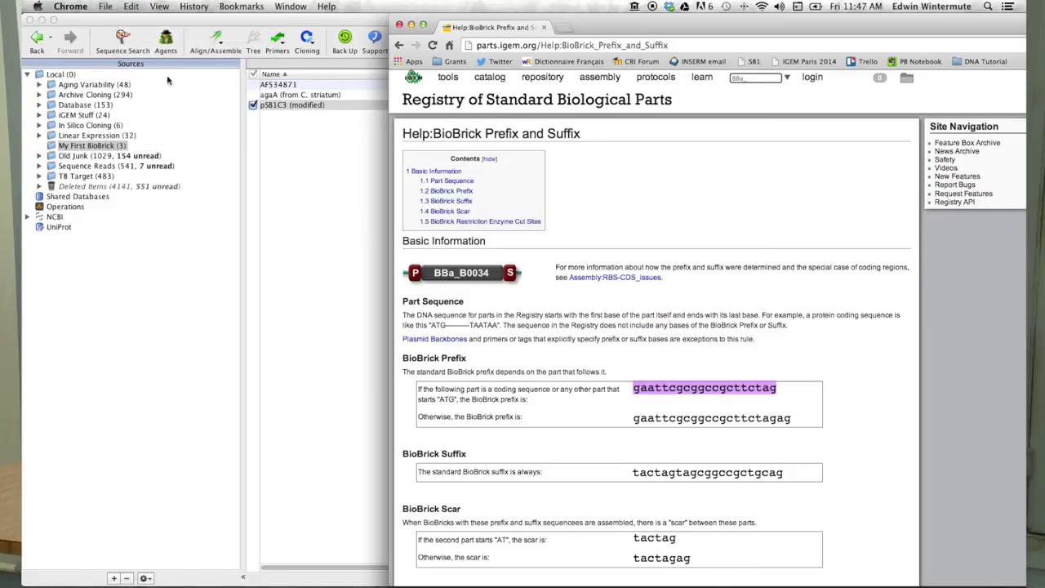
left_click(325, 103)
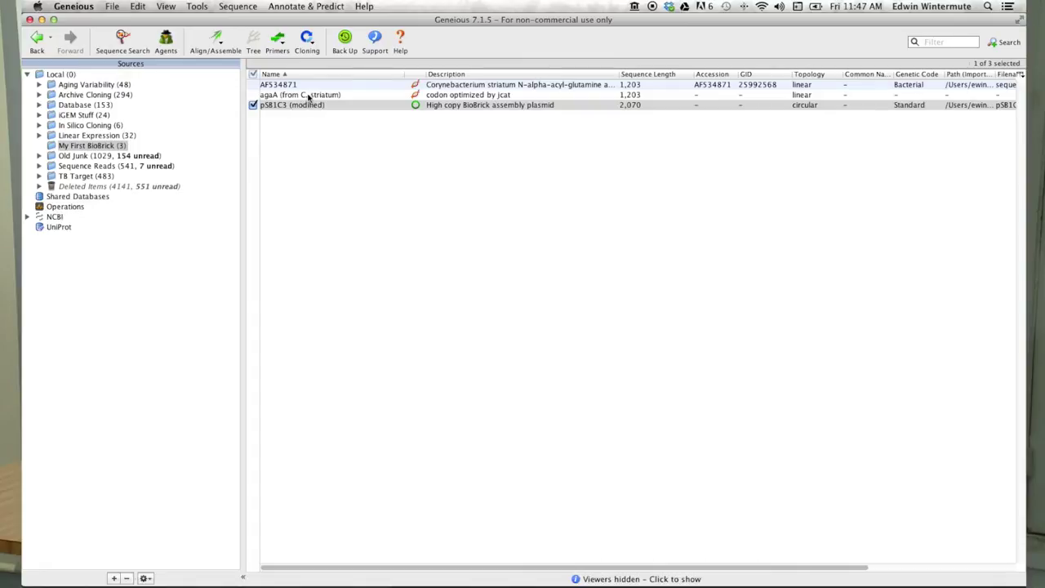
- Paste the 20-base prefix before base 1 of agaA, allowing editing, making it 1,223 bp
left_click(310, 96)
double_click(309, 95)
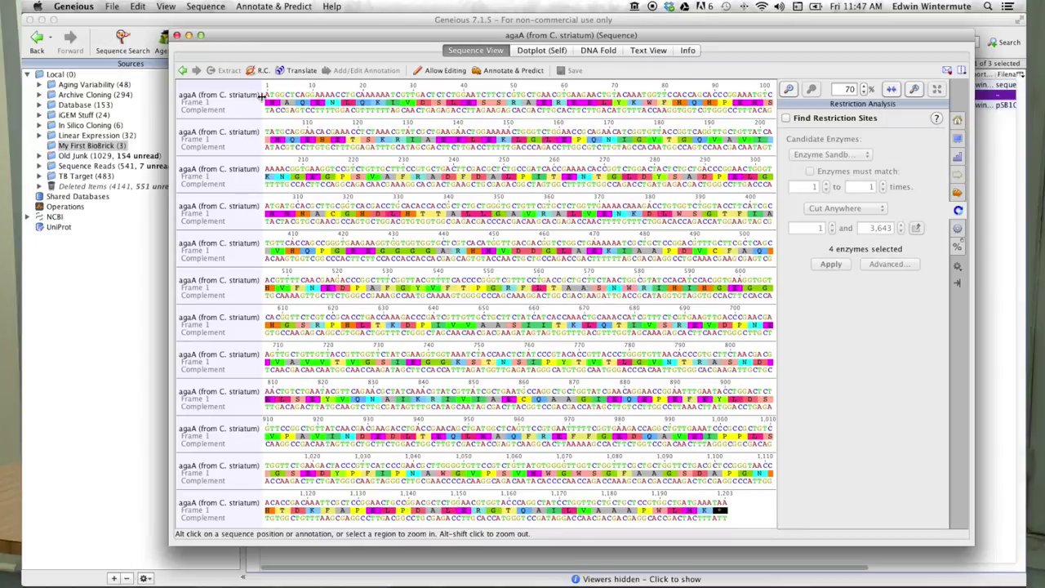
left_click(265, 95)
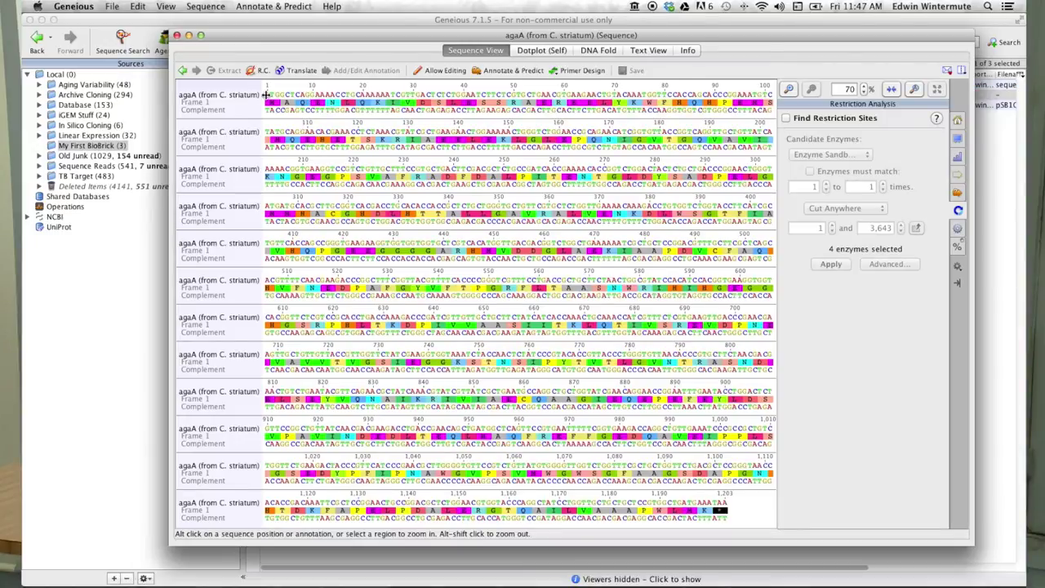
left_click(139, 7)
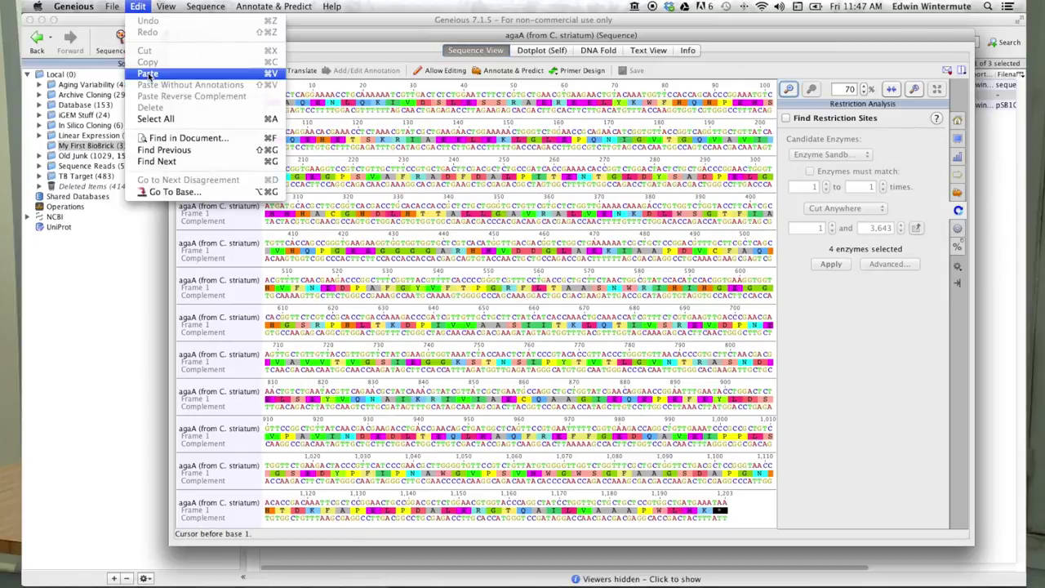
left_click(148, 74)
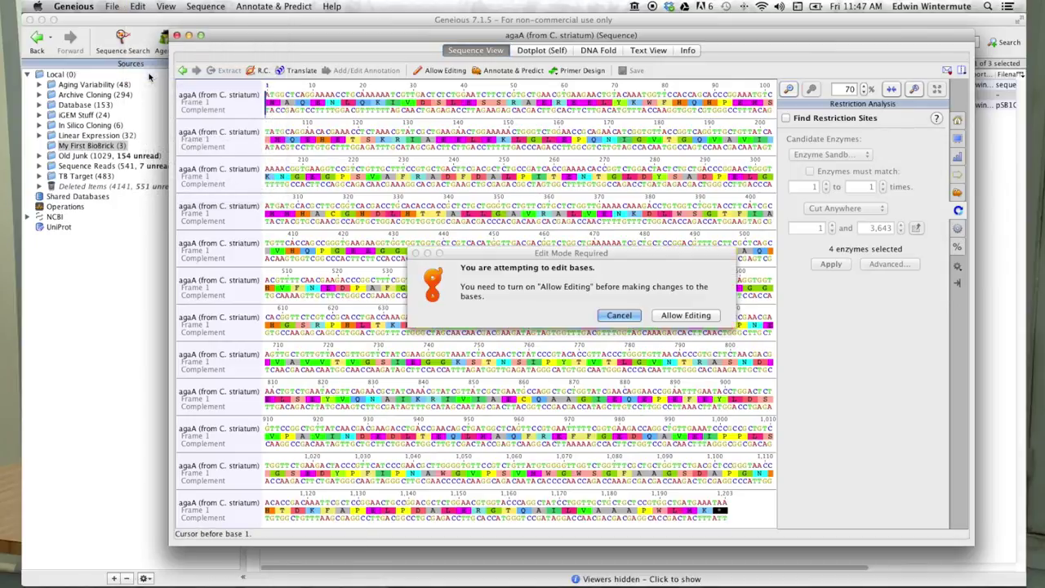
left_click(671, 315)
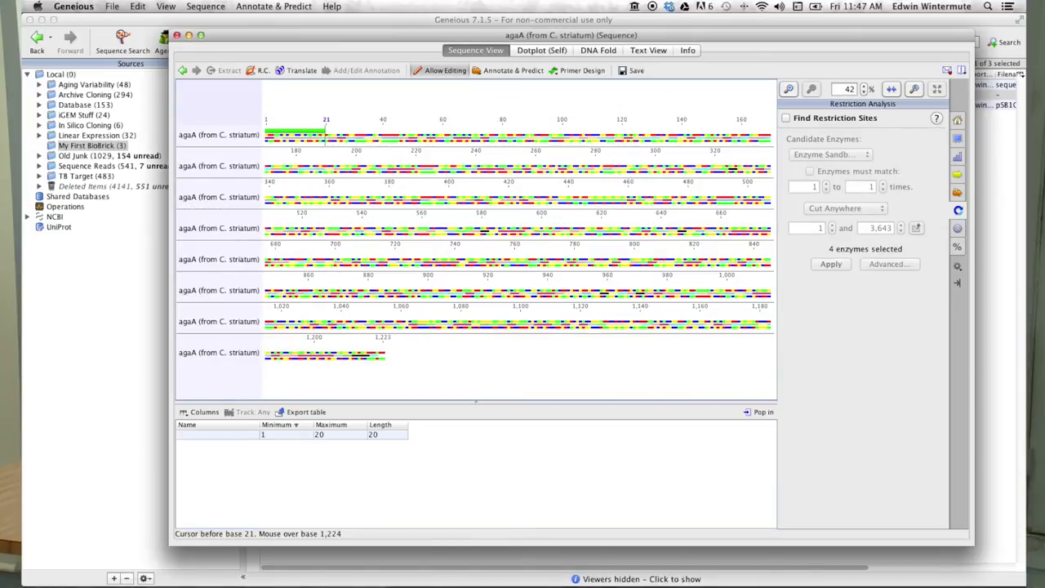
- Copy the standard BioBrick suffix sequence from the iGEM prefix and suffix page
left_click(308, 583)
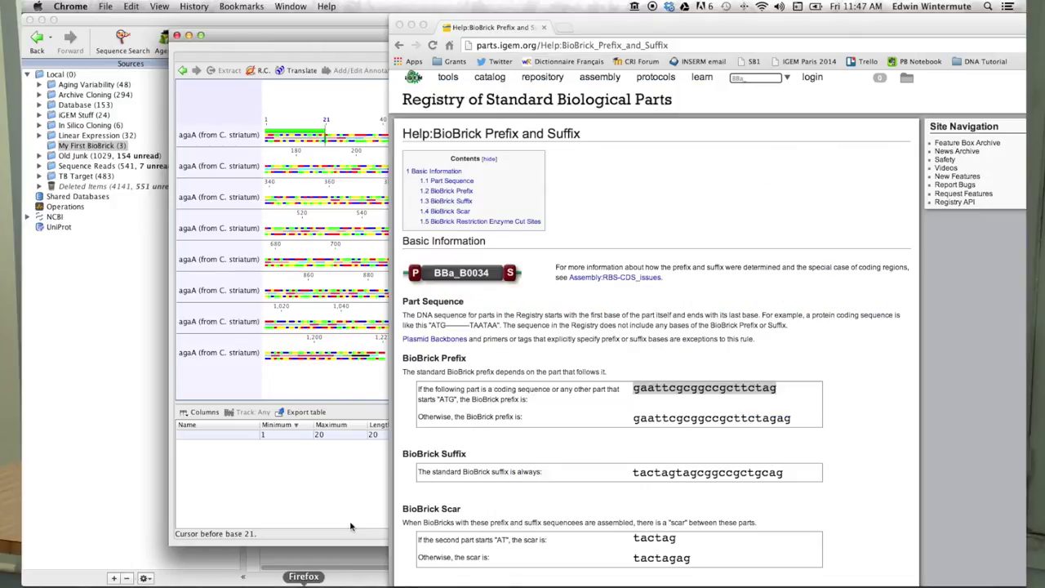
double_click(685, 475)
left_click(131, 6)
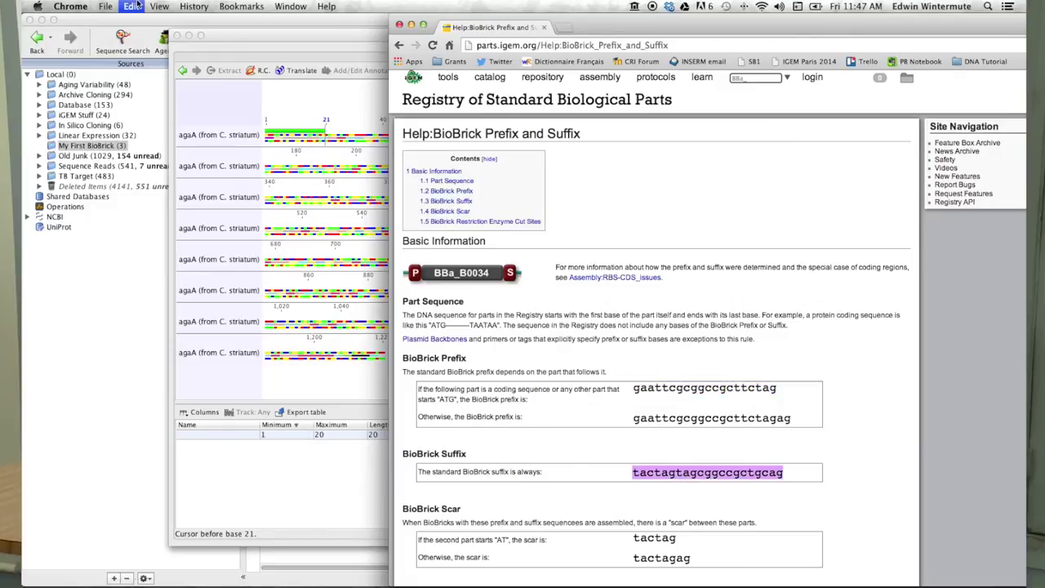
left_click(141, 63)
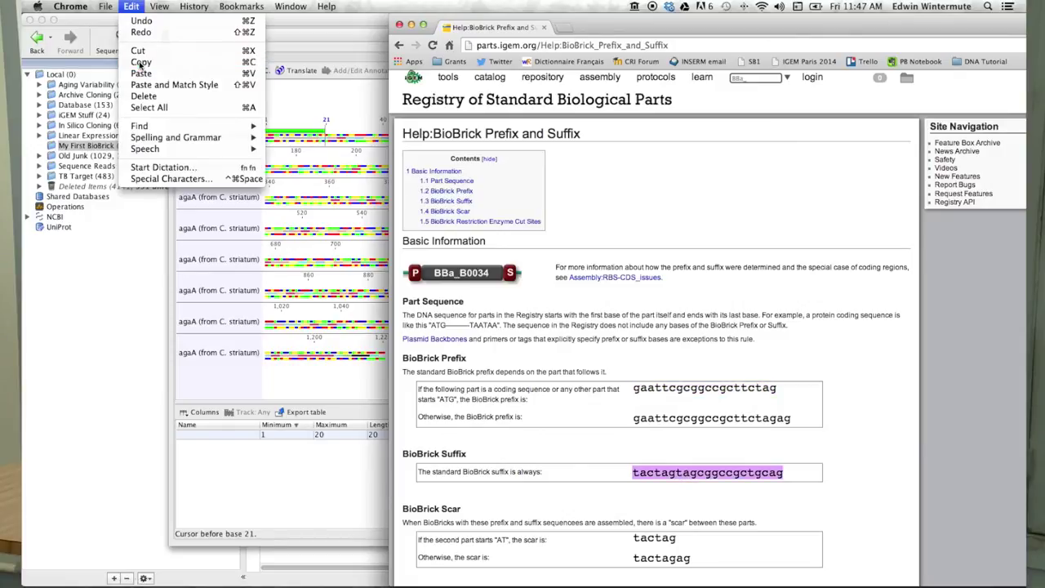
- Paste the 21-base suffix after base 1,223 of agaA and save it at 1,244 bases
left_click(232, 187)
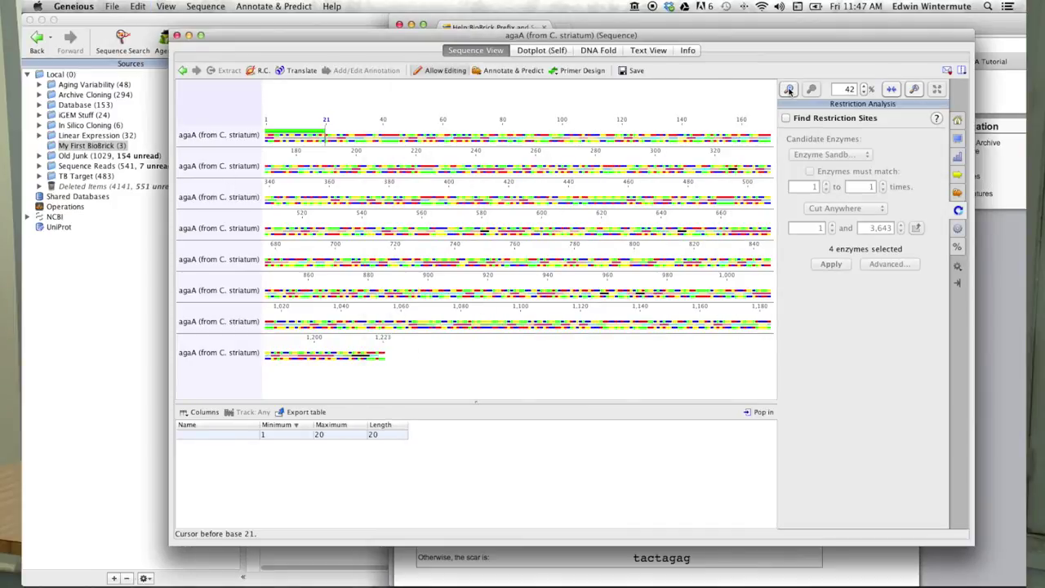
scroll(620, 217, "up", 3)
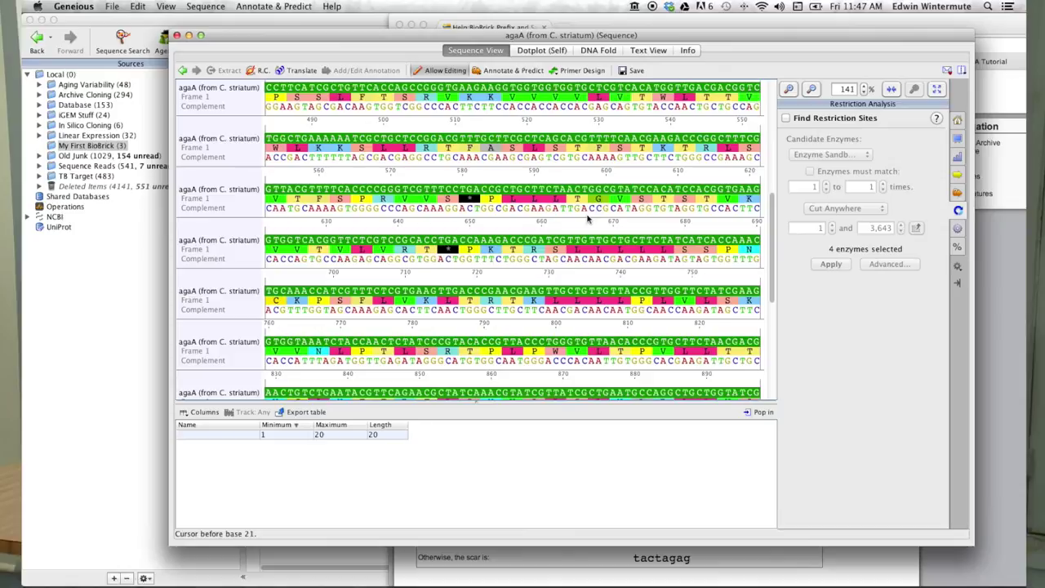
key("super+a")
scroll(608, 212, "up", 2)
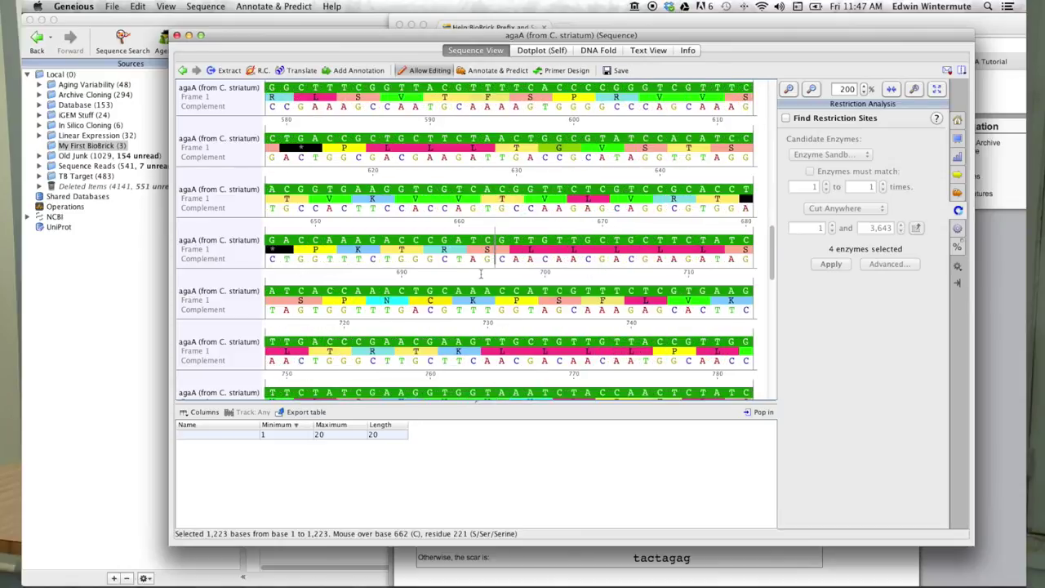
scroll(488, 270, "up", 2)
scroll(774, 251, "down", 10)
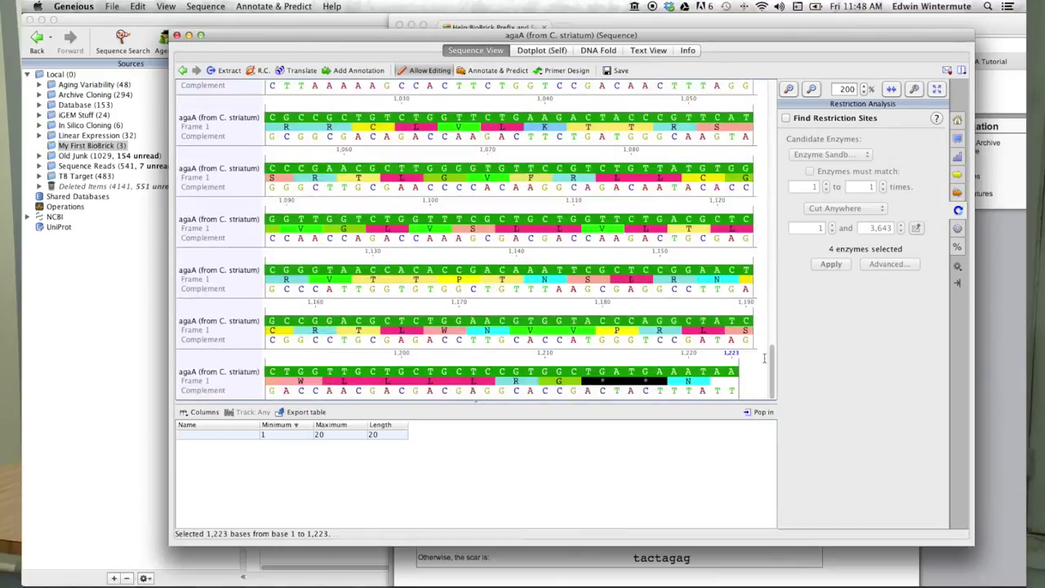
left_click(744, 377)
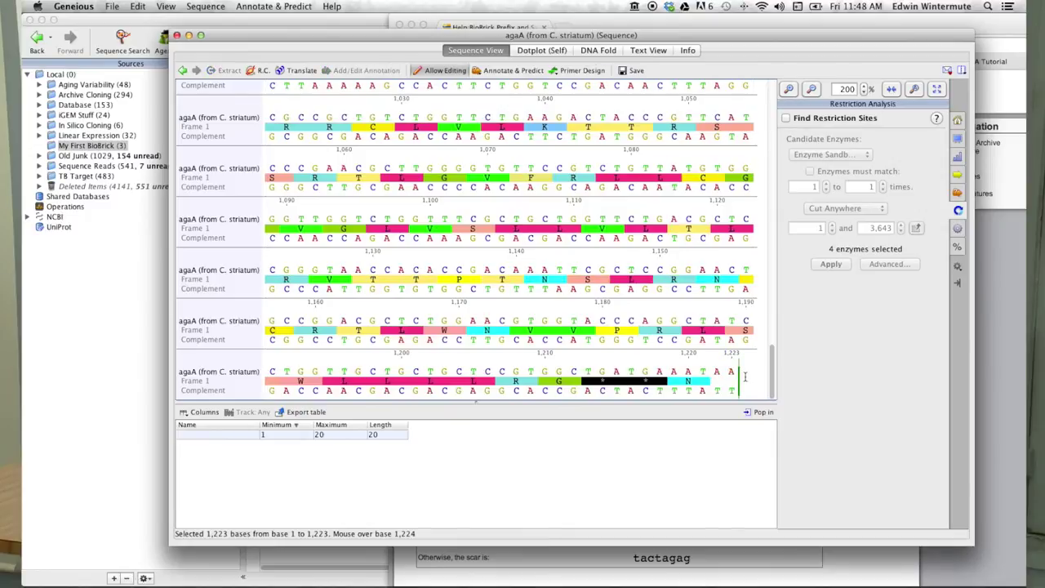
left_click(138, 7)
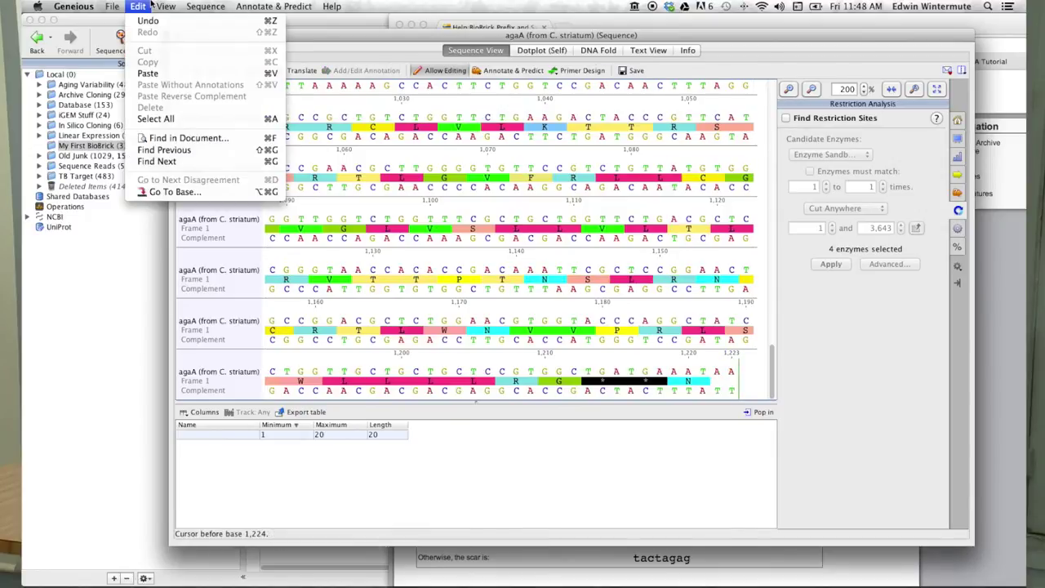
left_click(150, 73)
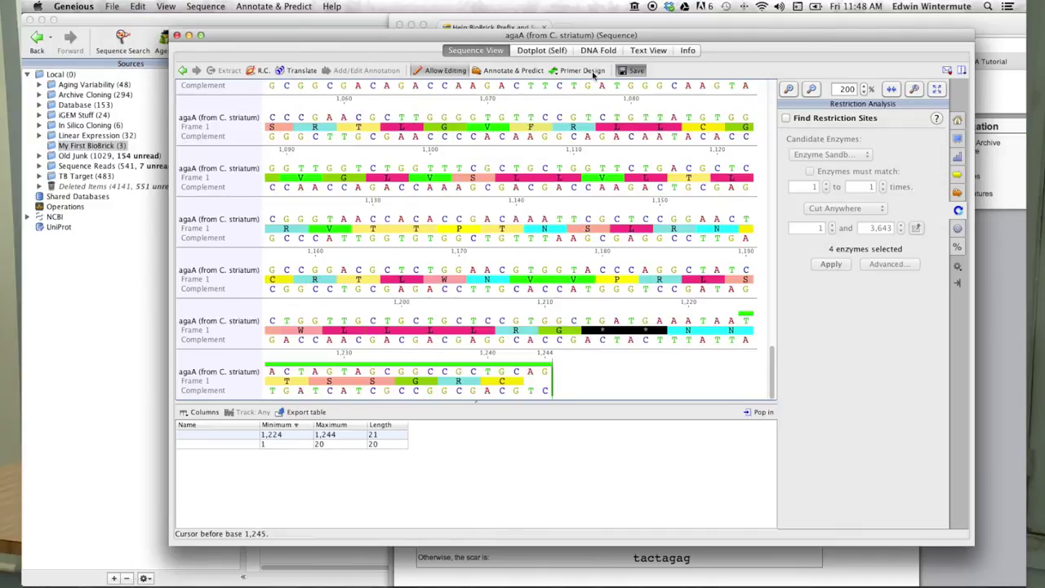
key("super+s")
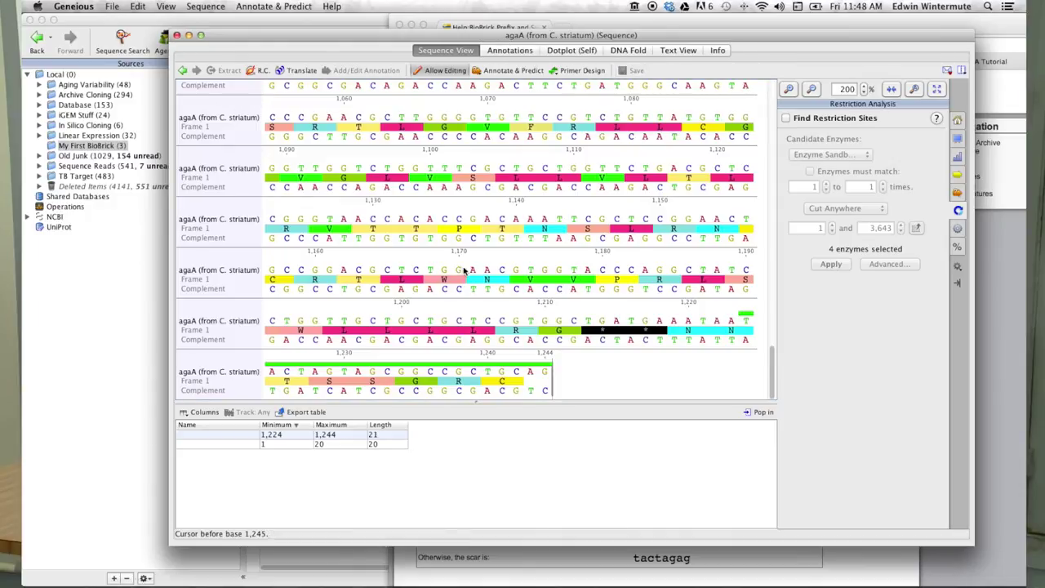
- Digest pSB1C3 (modified) with only XbaI and PstI into 2,052 bp and 26 bp fragments
key("super+w")
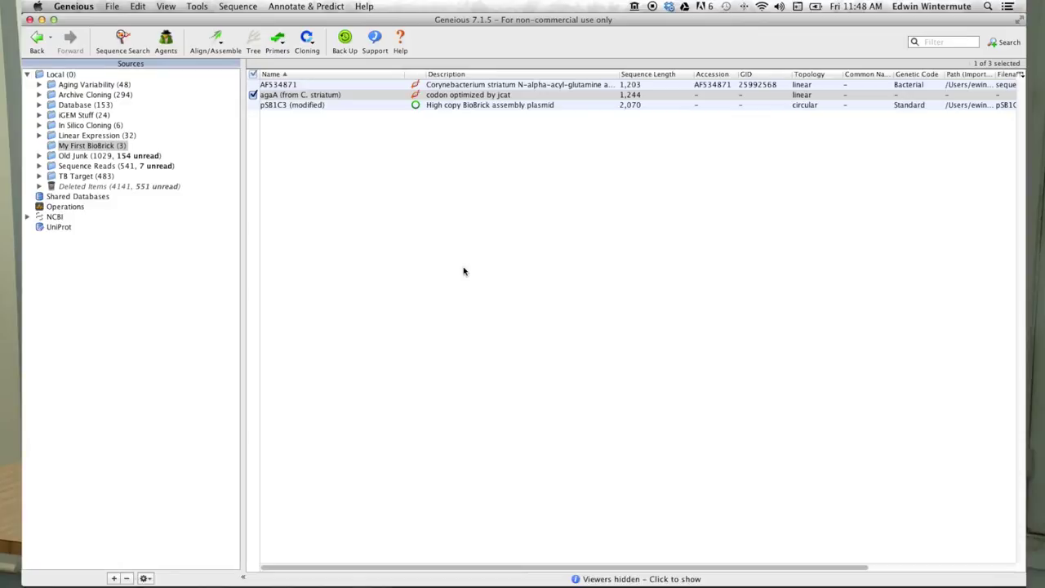
left_click(317, 107)
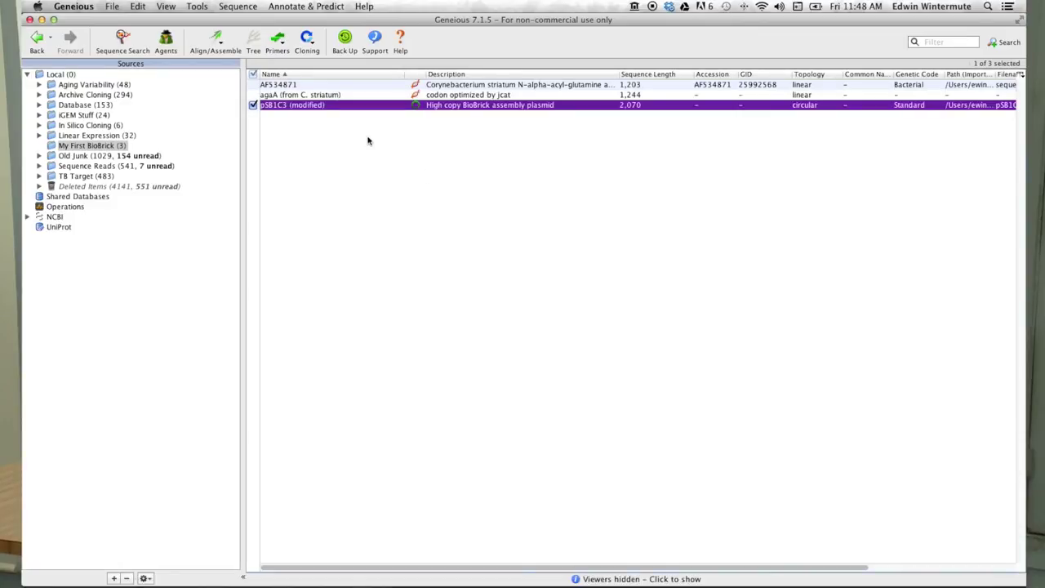
left_click(307, 42)
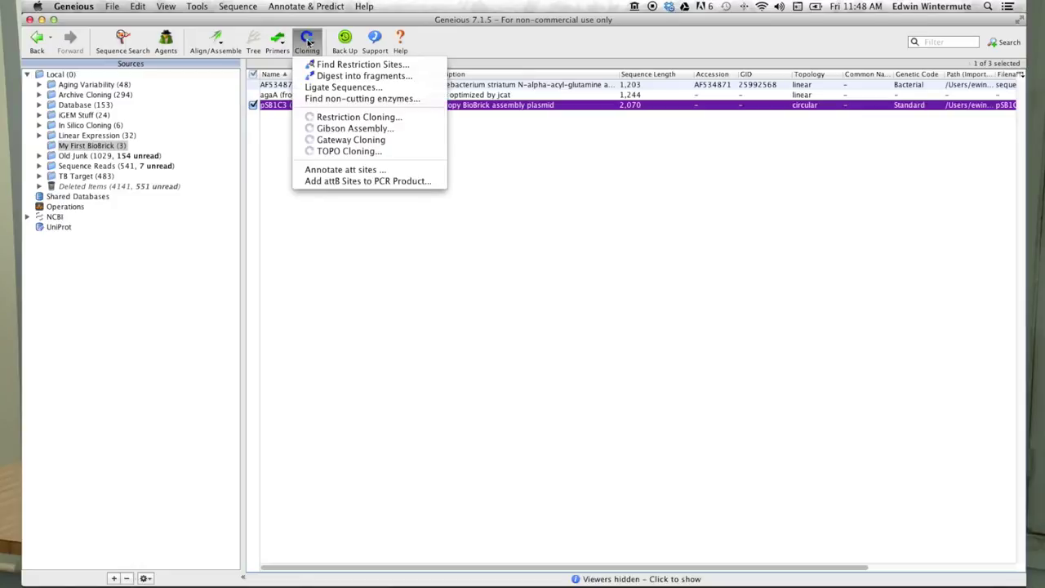
left_click(337, 76)
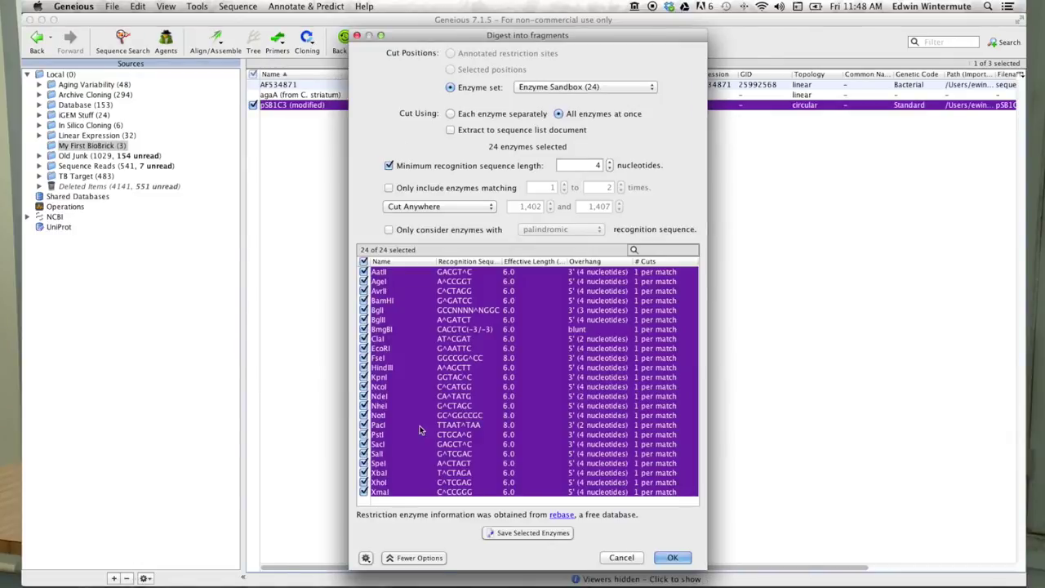
left_click(389, 474)
left_click(391, 472)
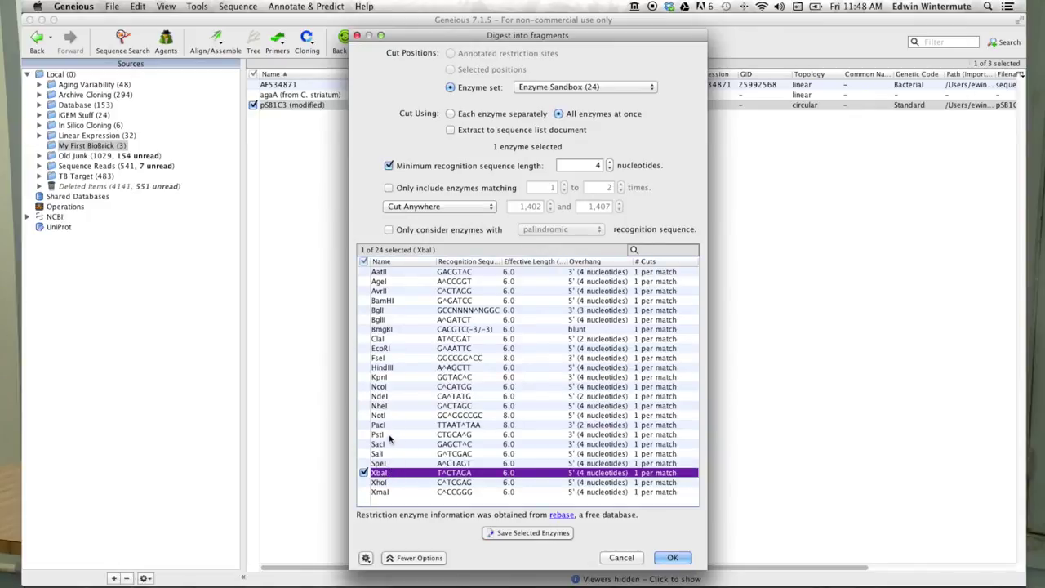
left_click(389, 437)
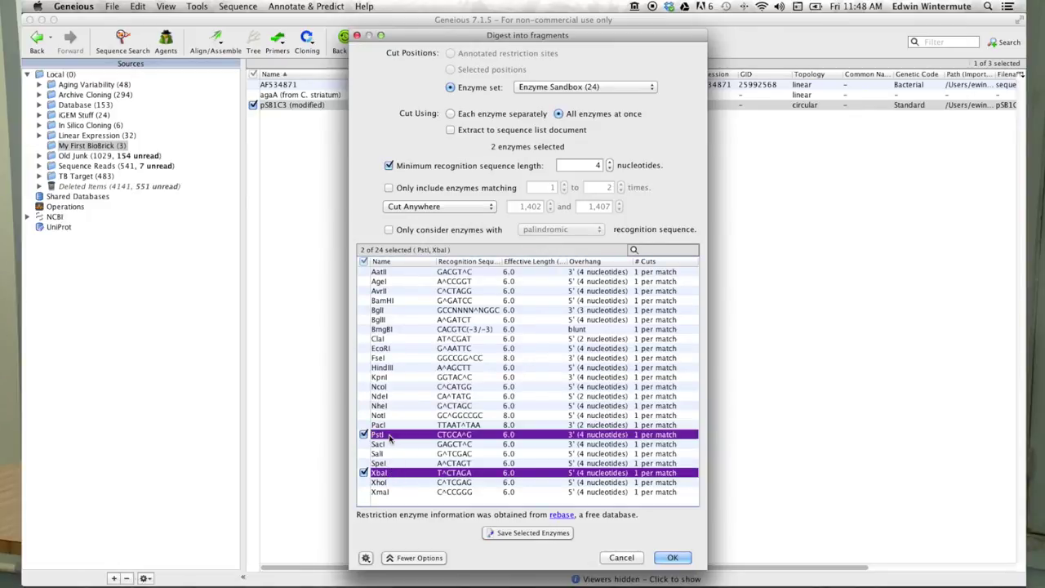
left_click(673, 558)
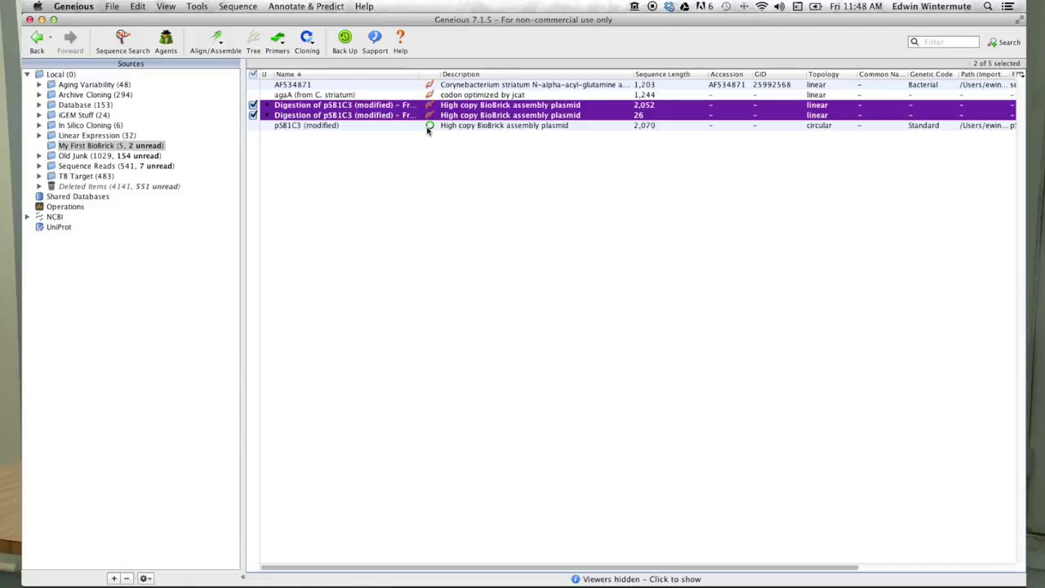
- Delete the 26 bp digestion fragment, keeping the 2,052 bp pSB1C3 backbone
scroll(466, 130, "right", 5)
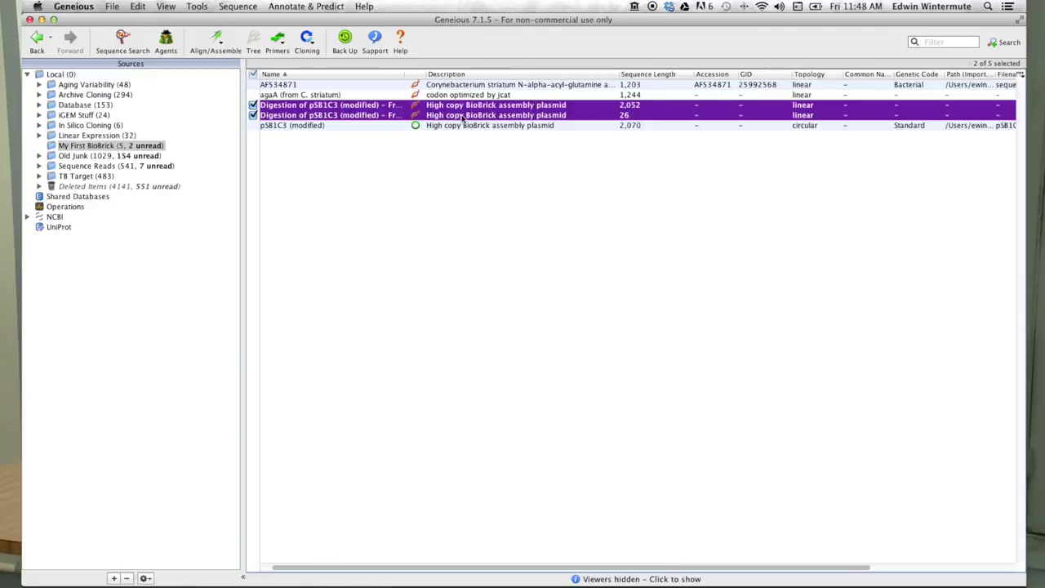
left_click(356, 120)
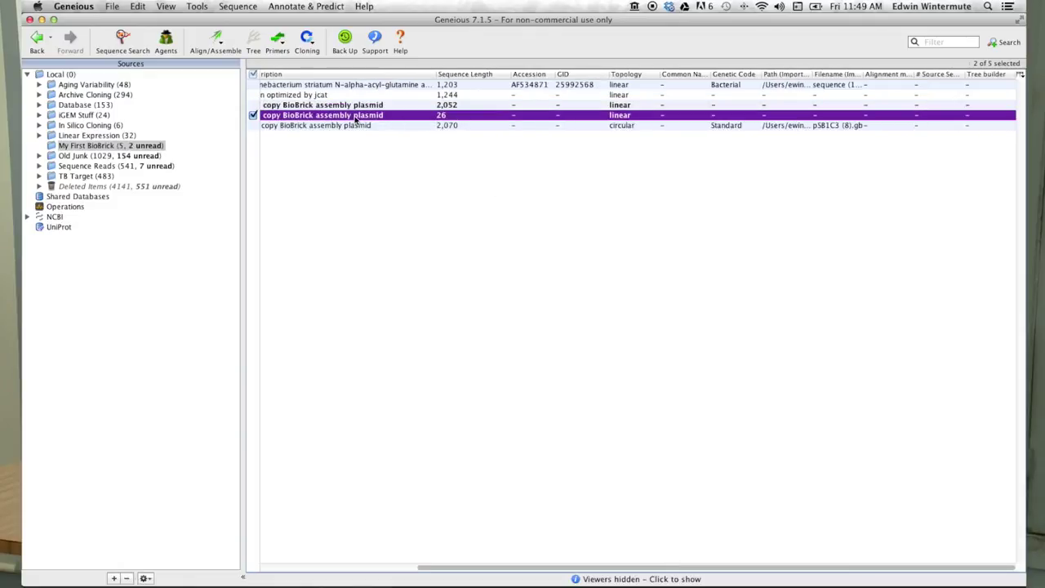
left_click(135, 5)
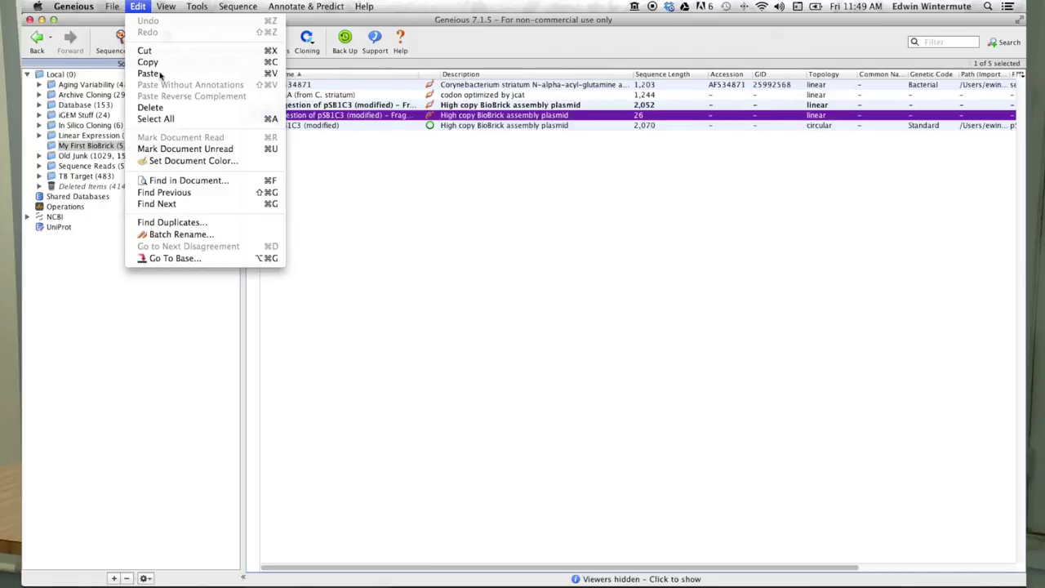
left_click(152, 108)
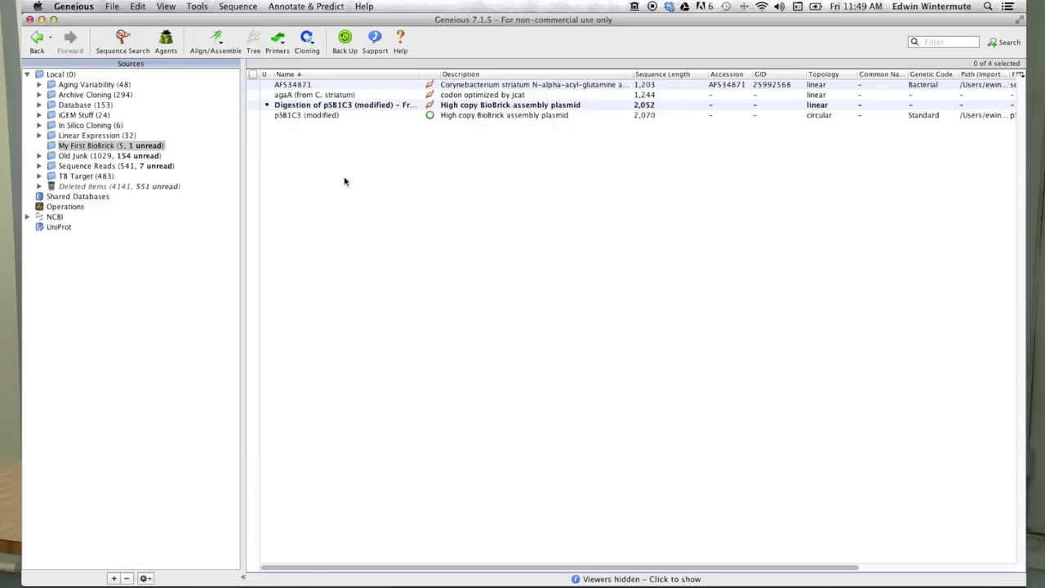
- Digest agaA (from C. striatum) with only XbaI and PstI into 20, 1,227 and 5 bp fragments
left_click(362, 97)
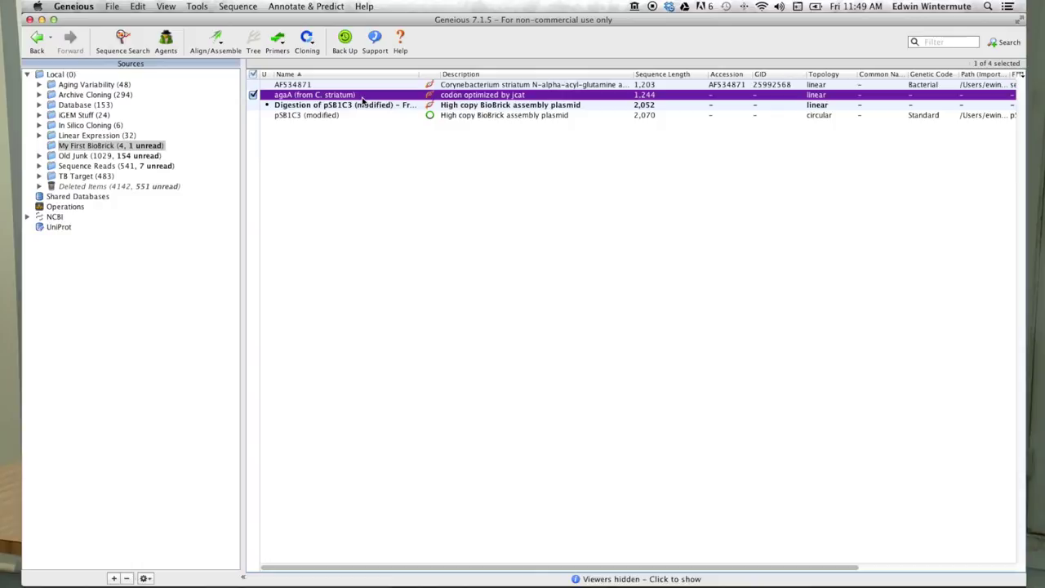
left_click(314, 47)
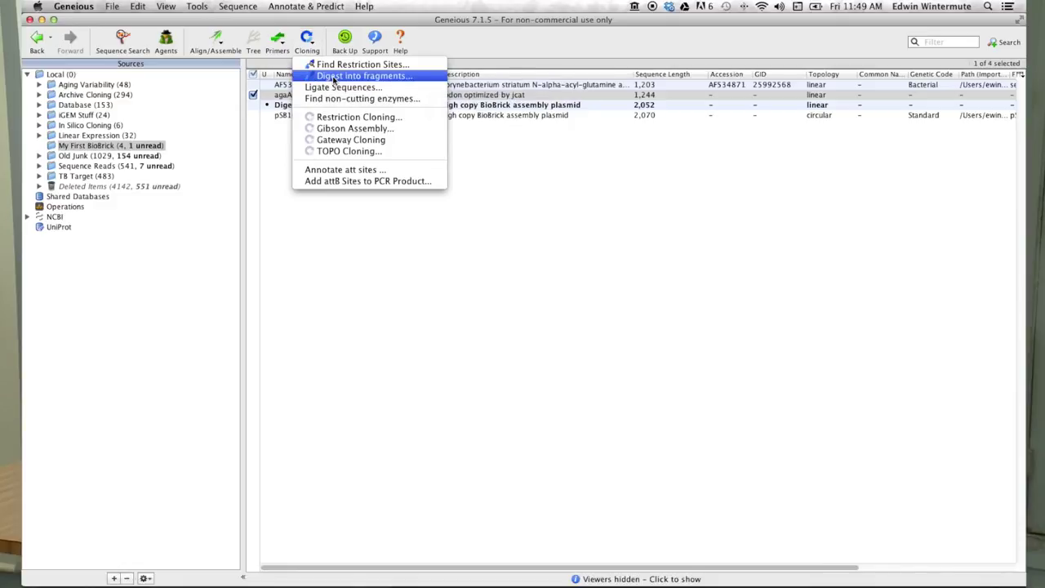
left_click(334, 76)
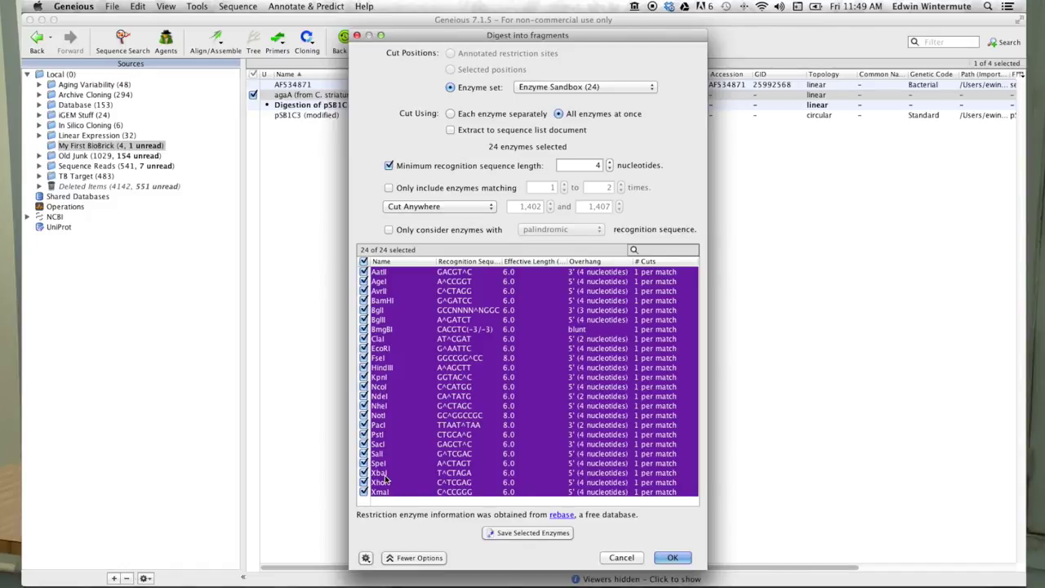
left_click(387, 480)
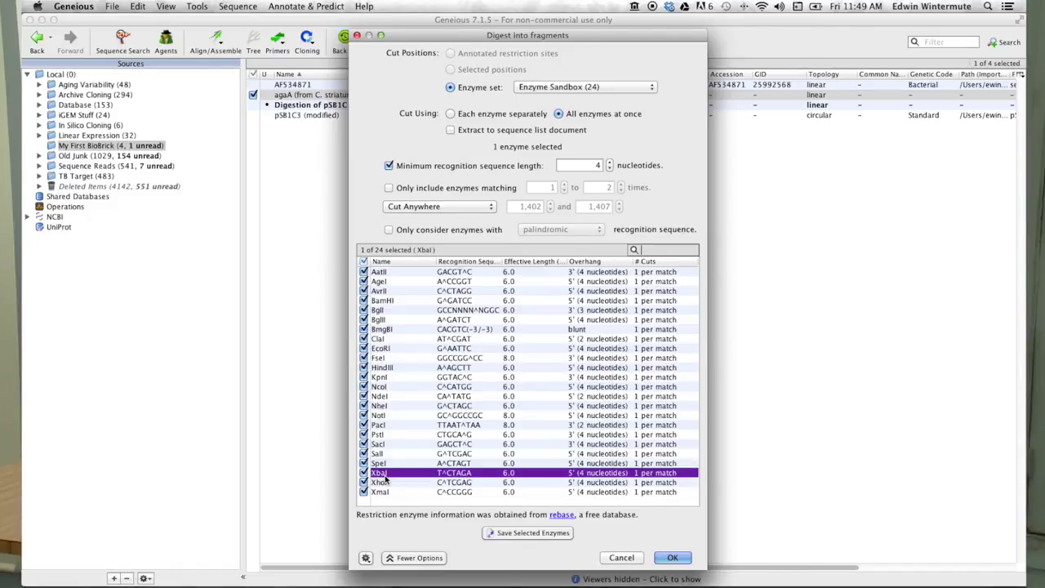
left_click(385, 436, "super")
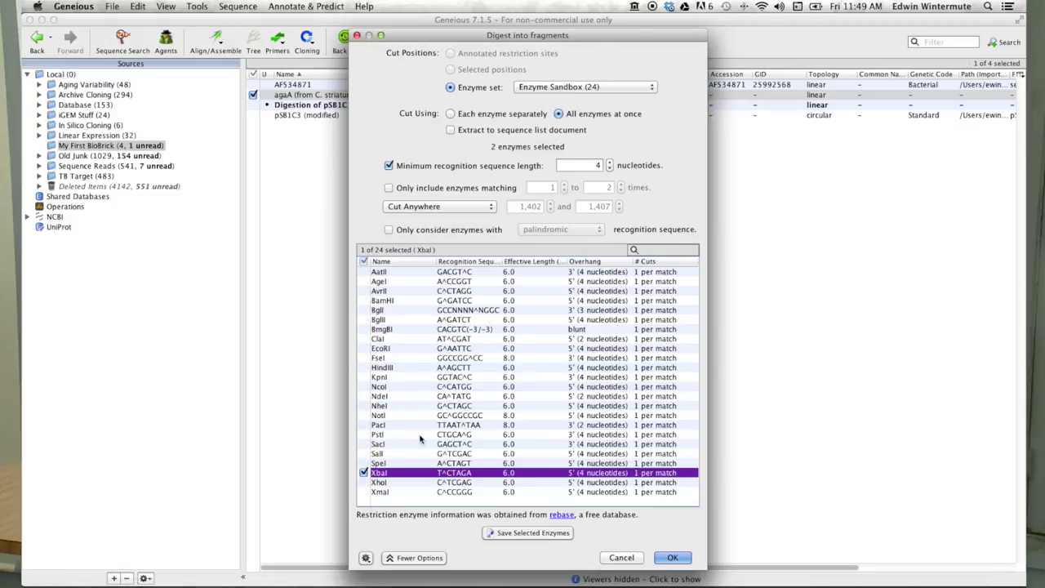
left_click(671, 558)
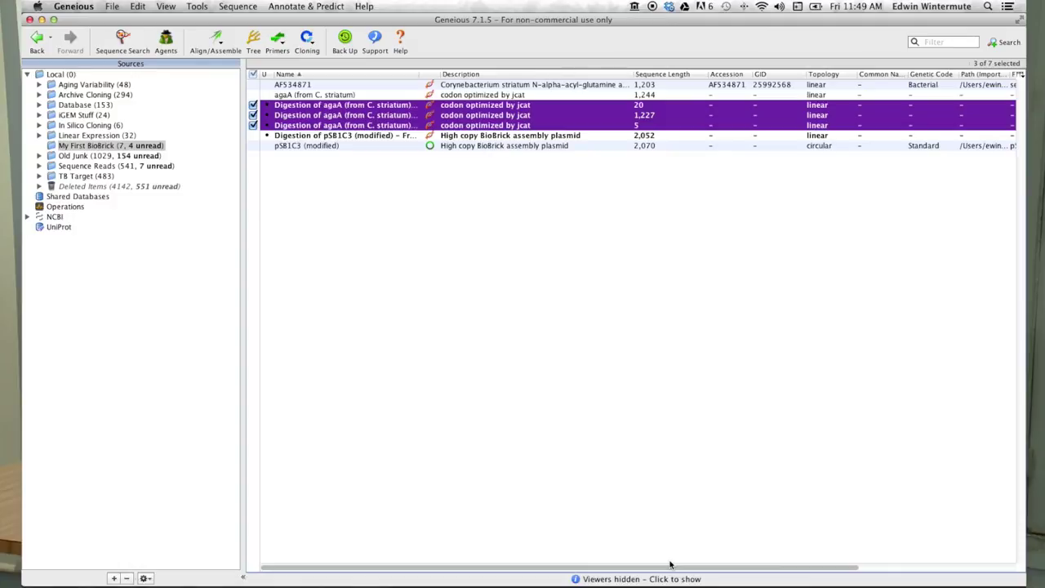
- Delete the 20 bp and 5 bp agaA digestion fragments, keeping the 1,227 bp insert
left_click(319, 106)
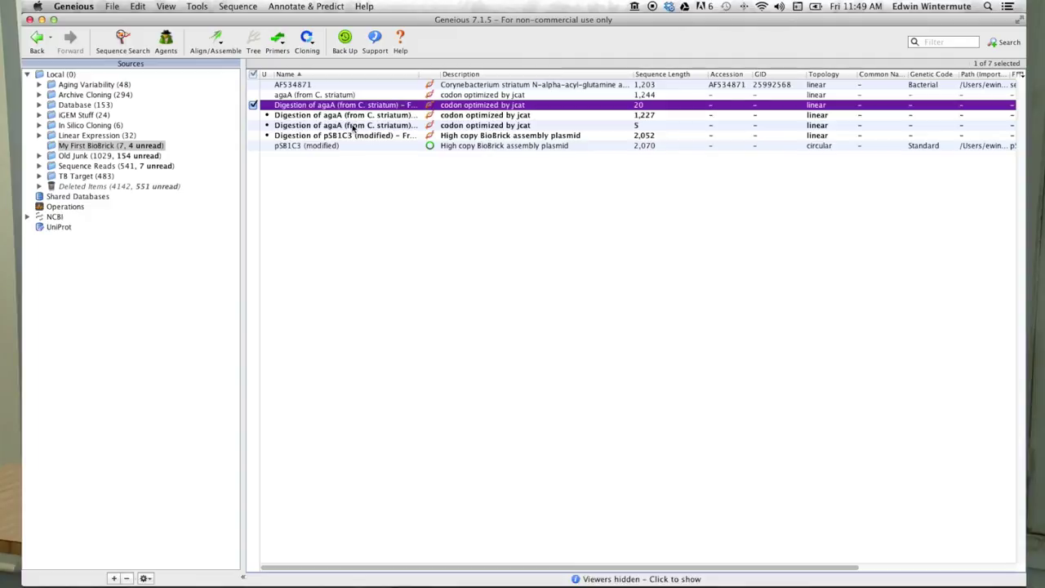
left_click(353, 125, "super")
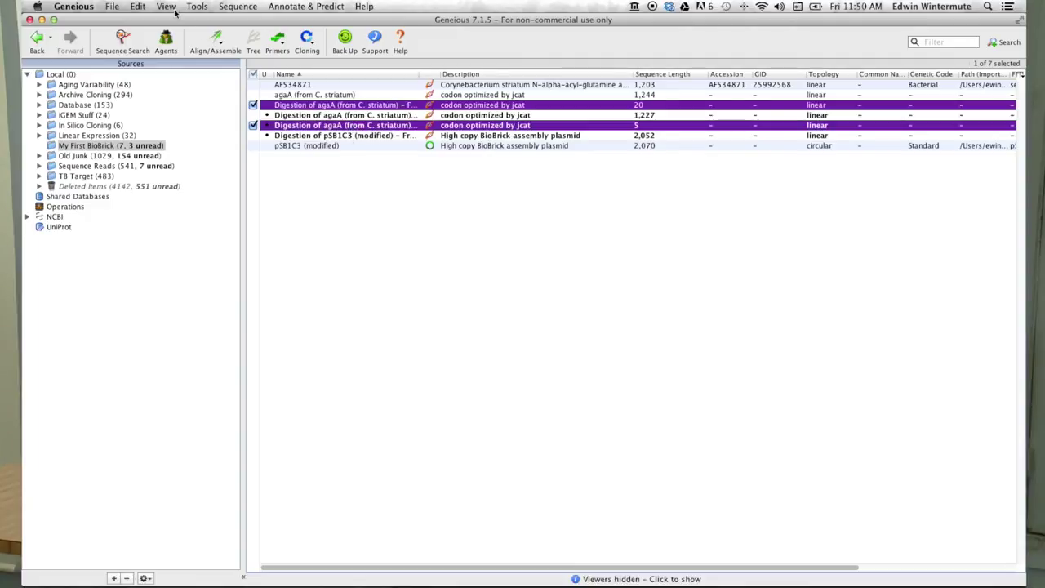
left_click(139, 5)
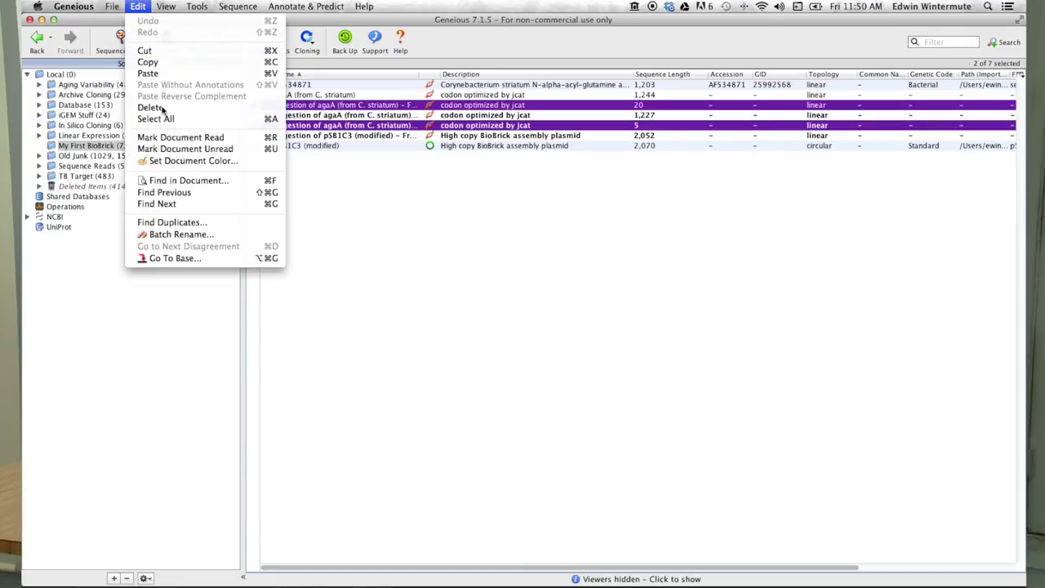
left_click(162, 108)
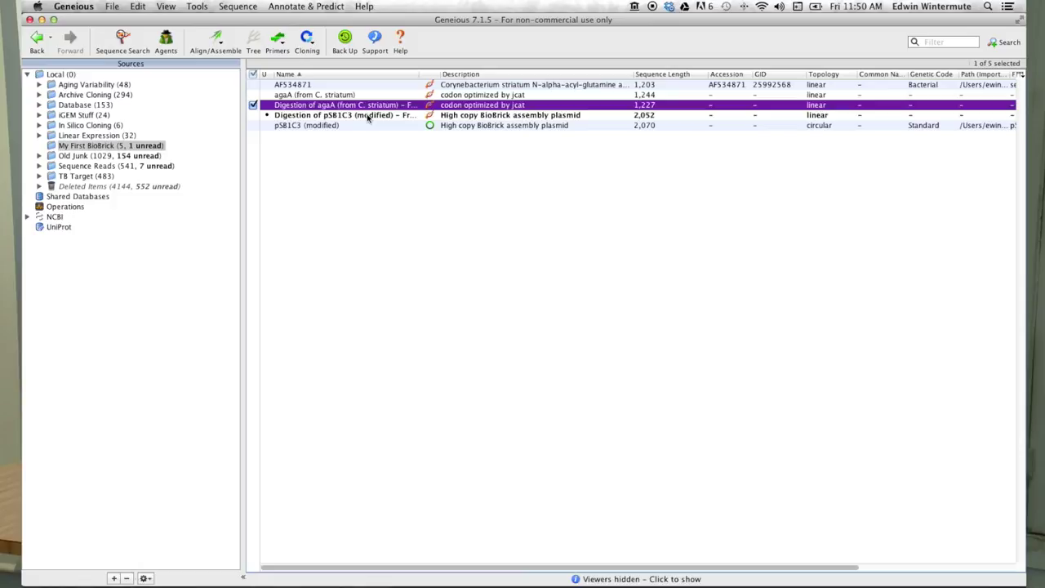
- Ligate the 1,227 bp agaA insert and 2,052 bp backbone into a circular 3,271 bp sequence
left_click(359, 116, "shift")
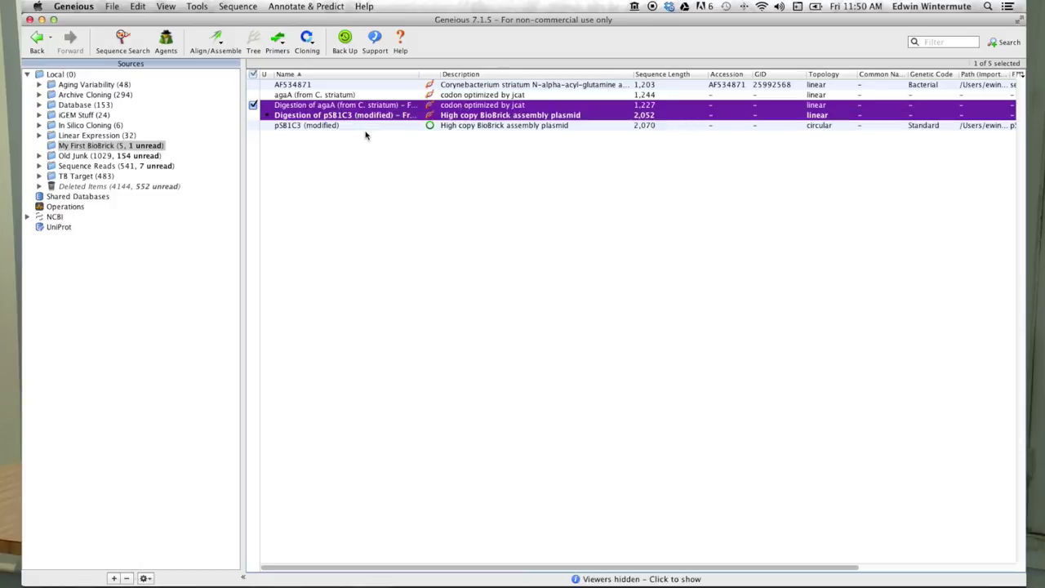
left_click(313, 43)
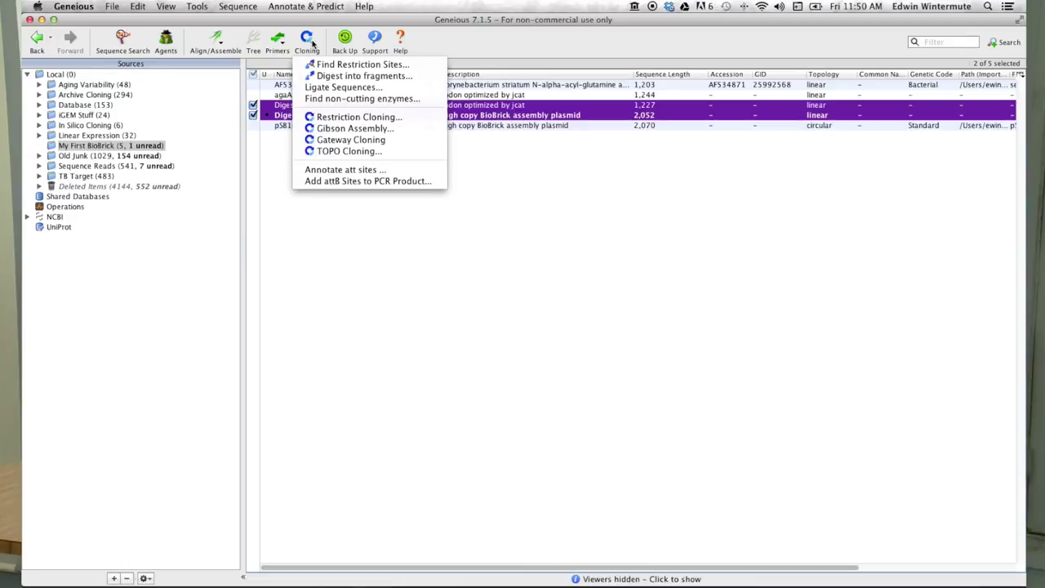
left_click(333, 87)
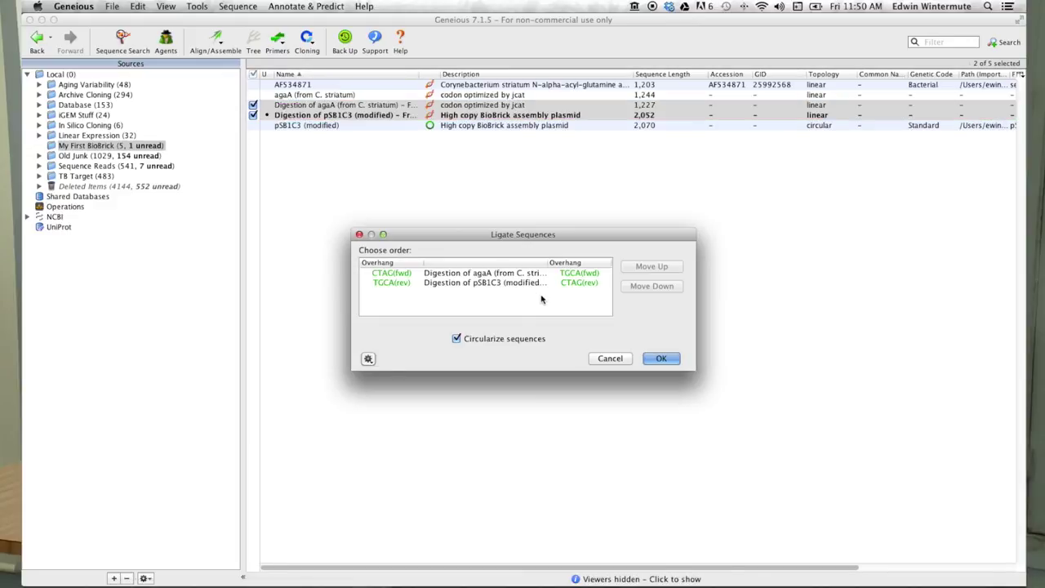
left_click(662, 358)
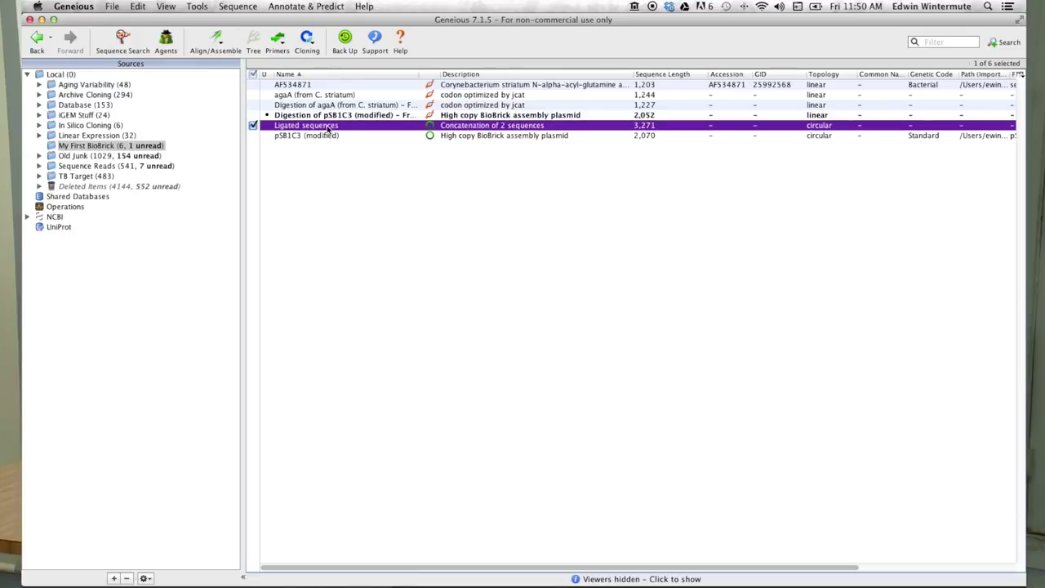
- Open the Ligated sequences document in its own Sequence View window
scroll(327, 127, "right", 1)
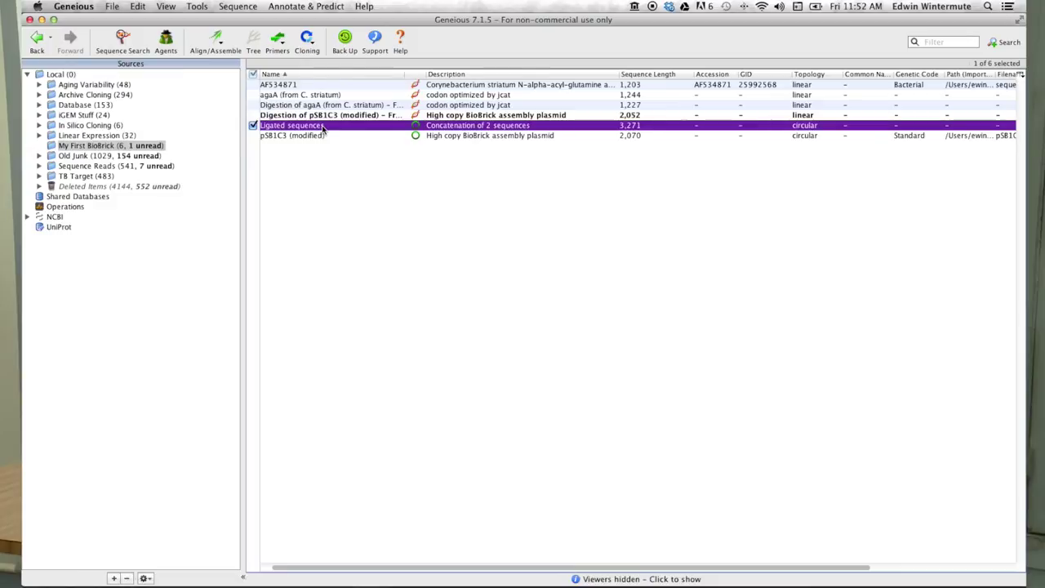
double_click(322, 127)
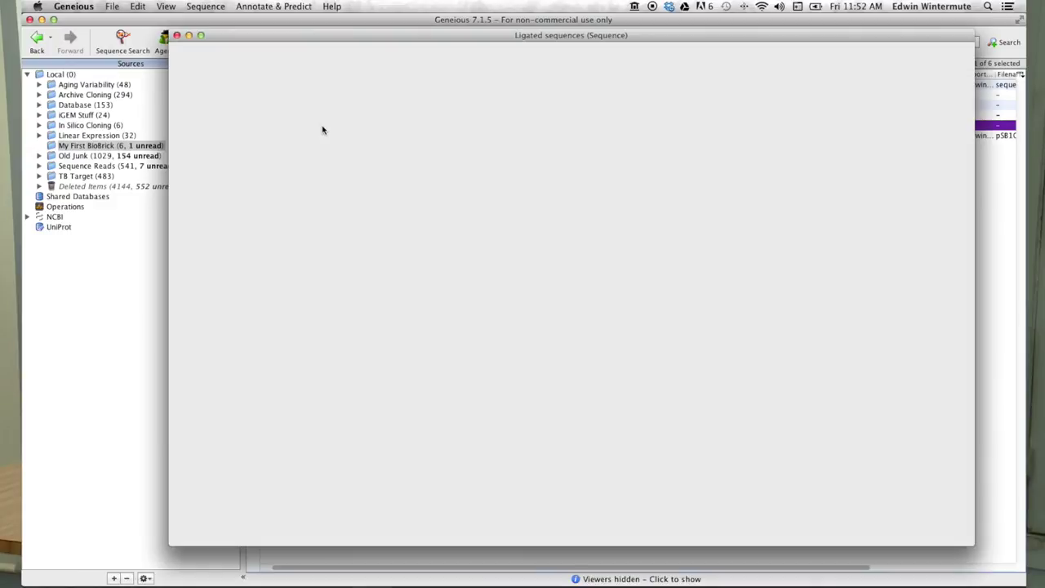